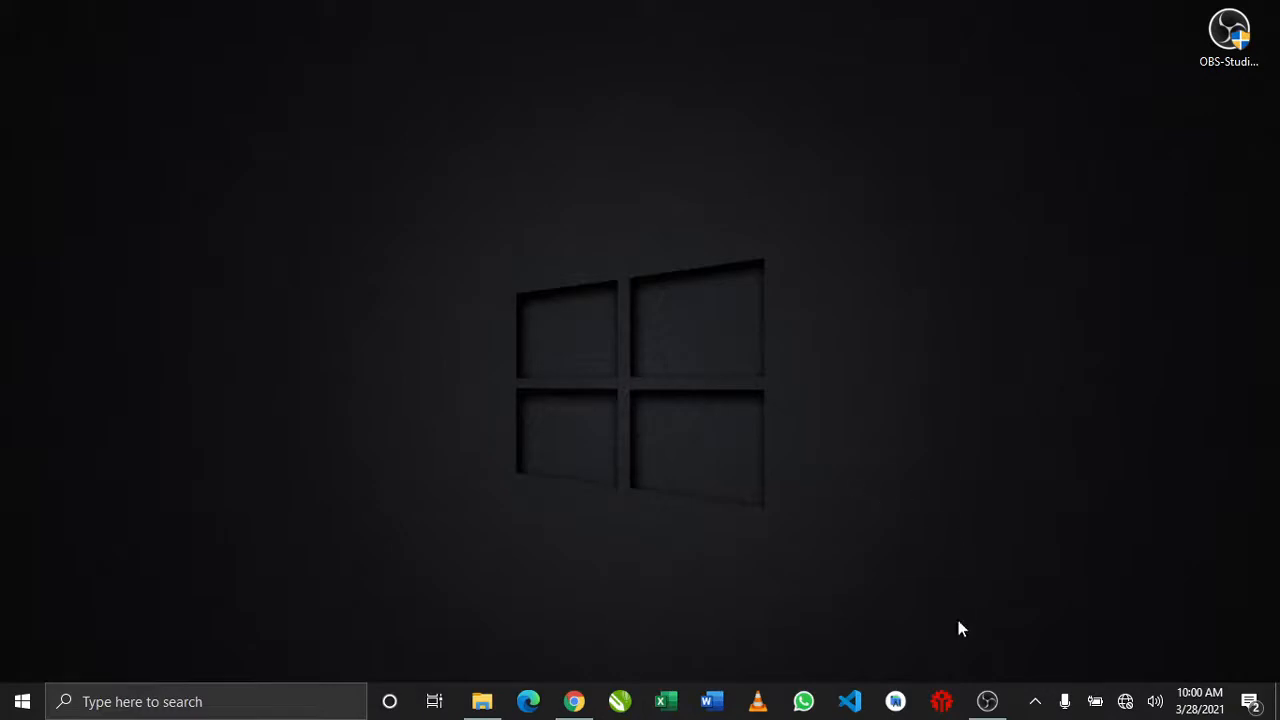
Step: Switch to Chrome and review the OBS Studio download page's operating system choices and Windows installer options
mouse_move(1000, 705)
click(574, 698)
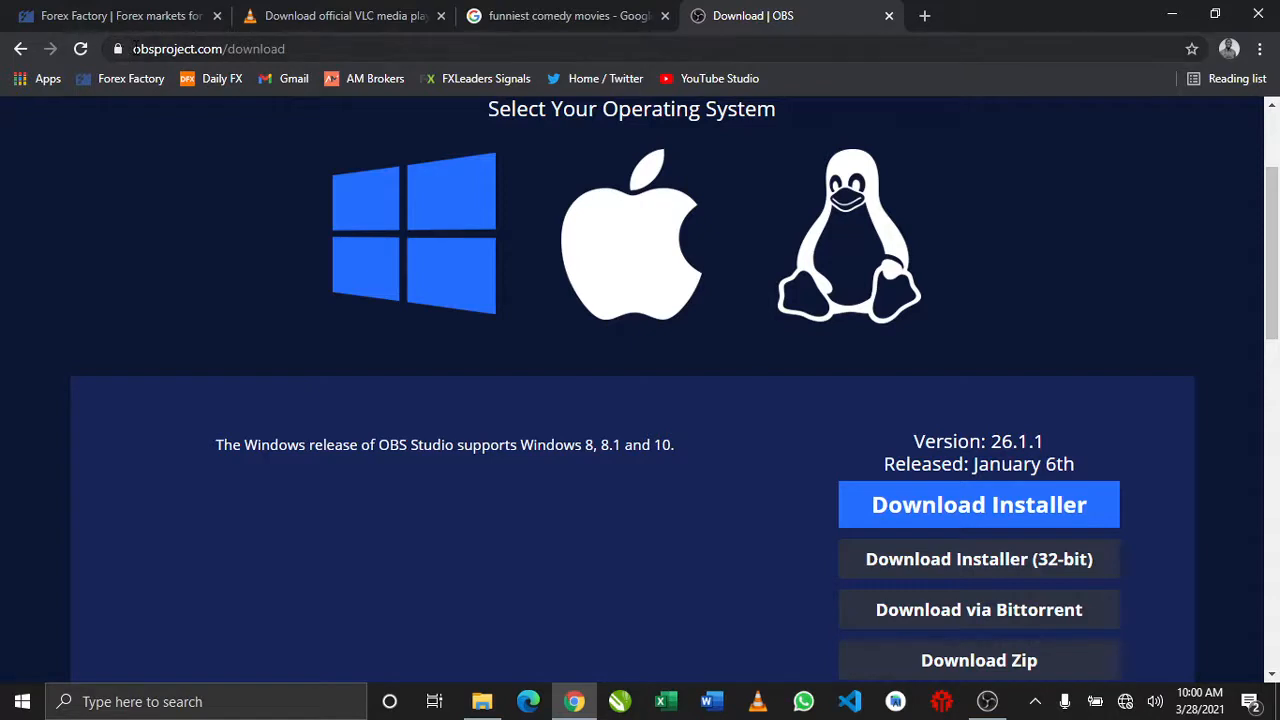
scroll(338, 166, up, 2)
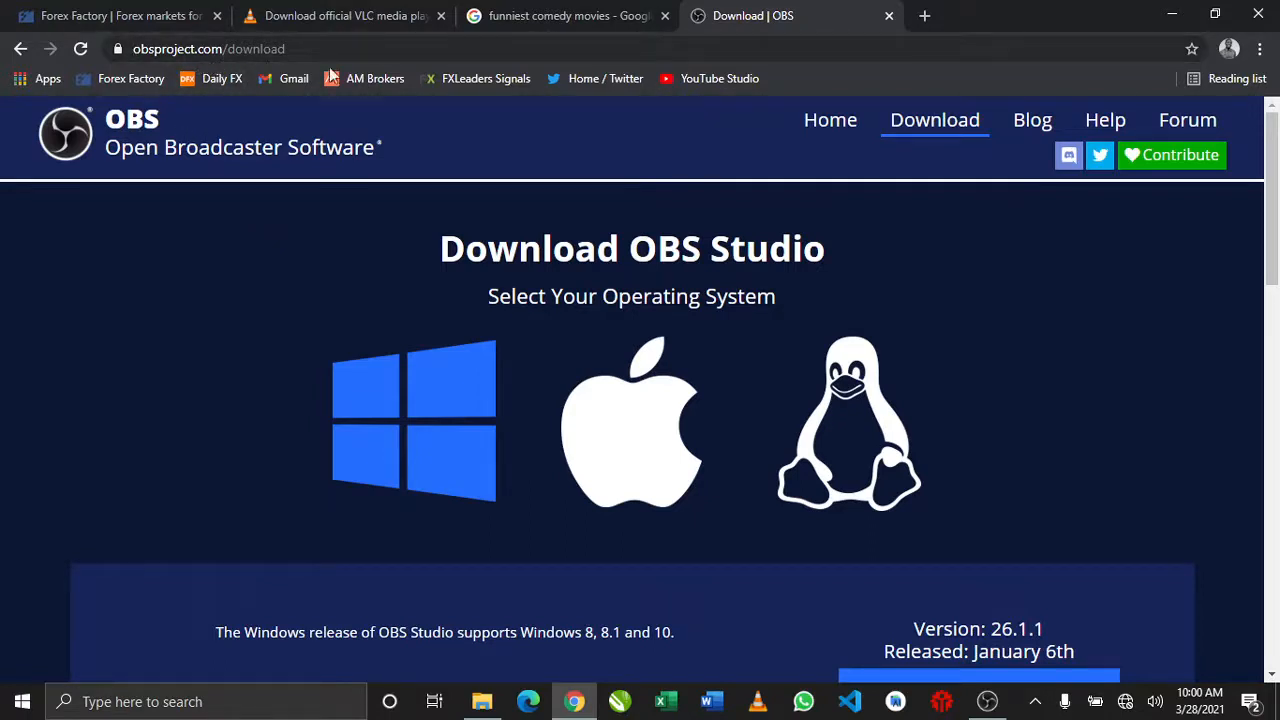
scroll(429, 234, down, 2)
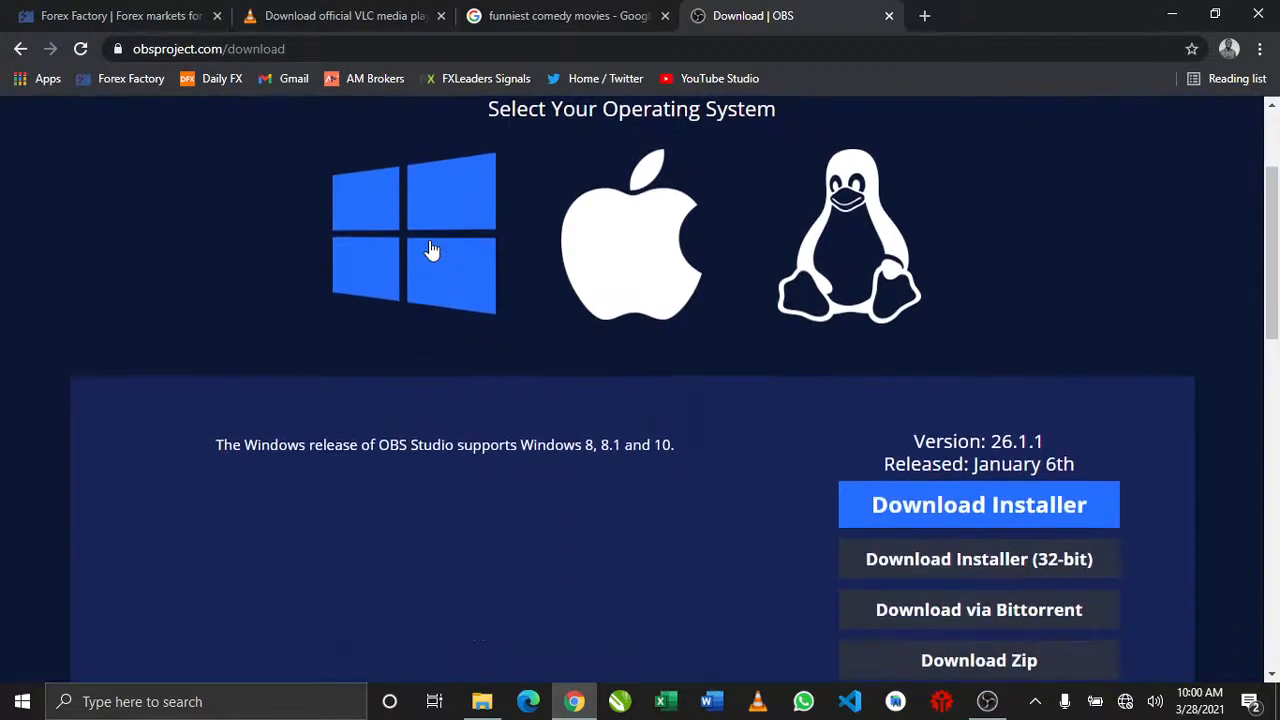
scroll(431, 250, down, 1)
scroll(431, 250, up, 1)
scroll(431, 253, down, 1)
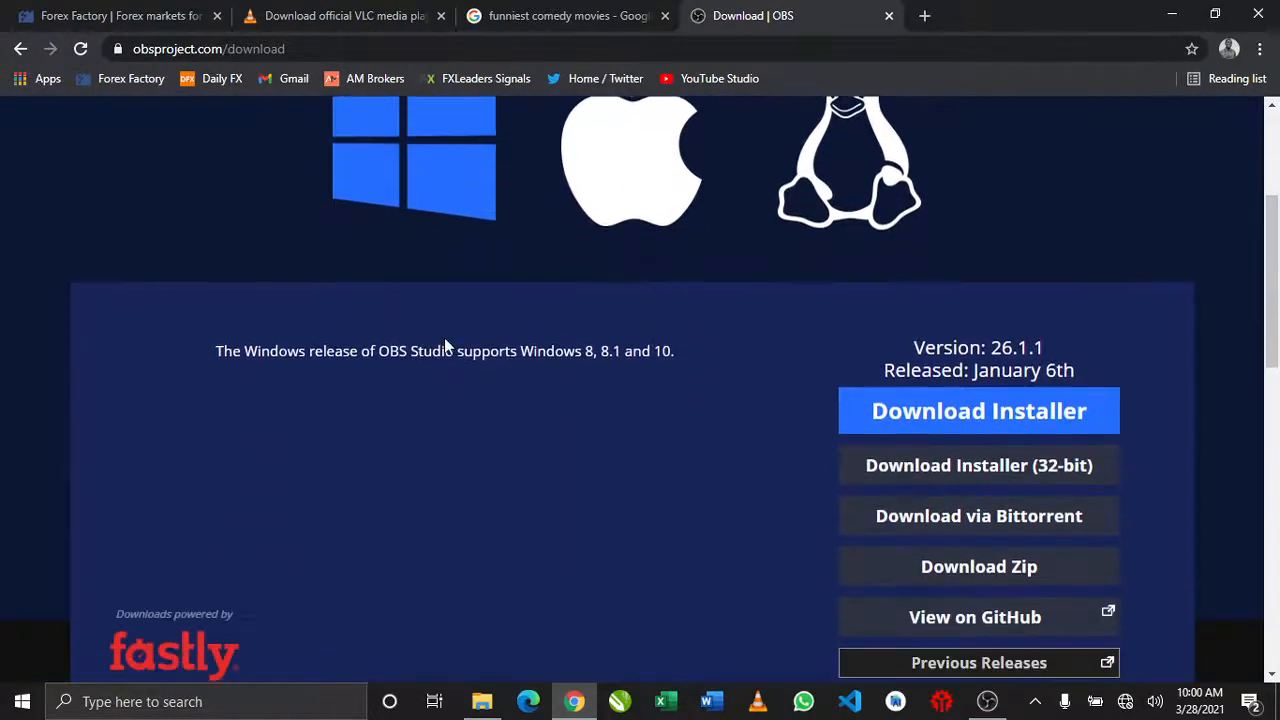
scroll(490, 229, up, 2)
scroll(482, 227, up, 1)
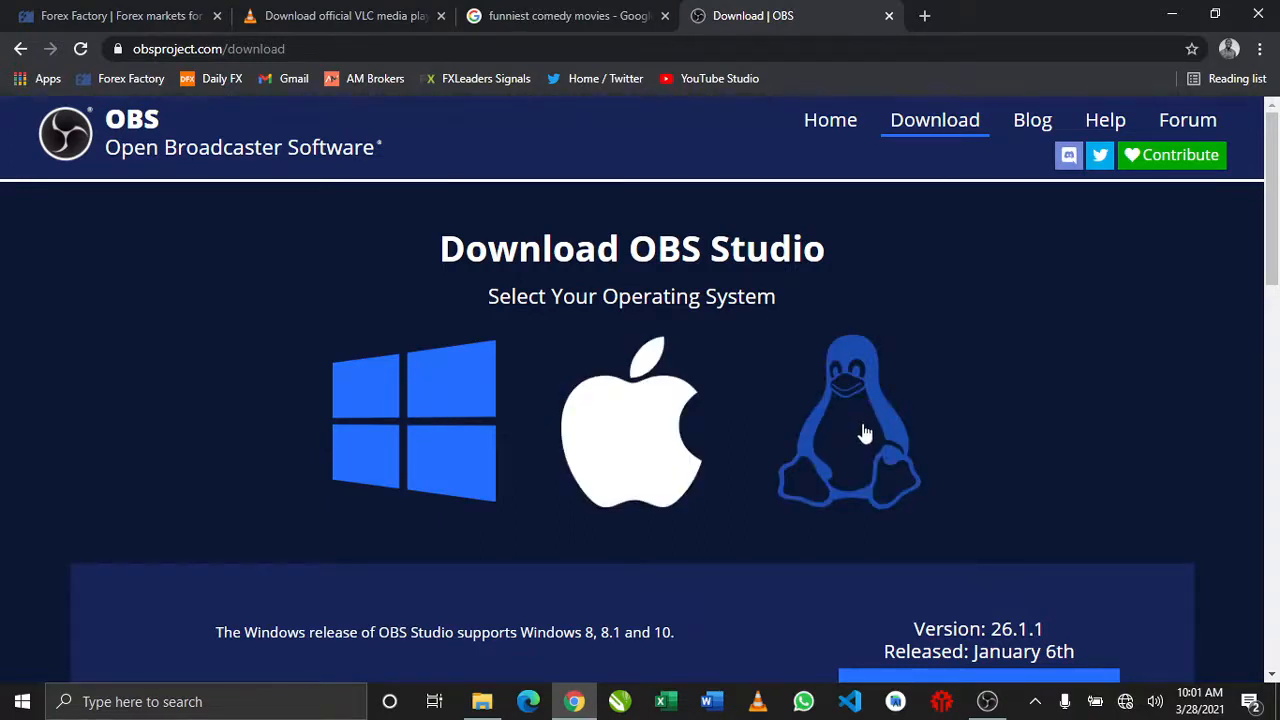
scroll(800, 440, down, 4)
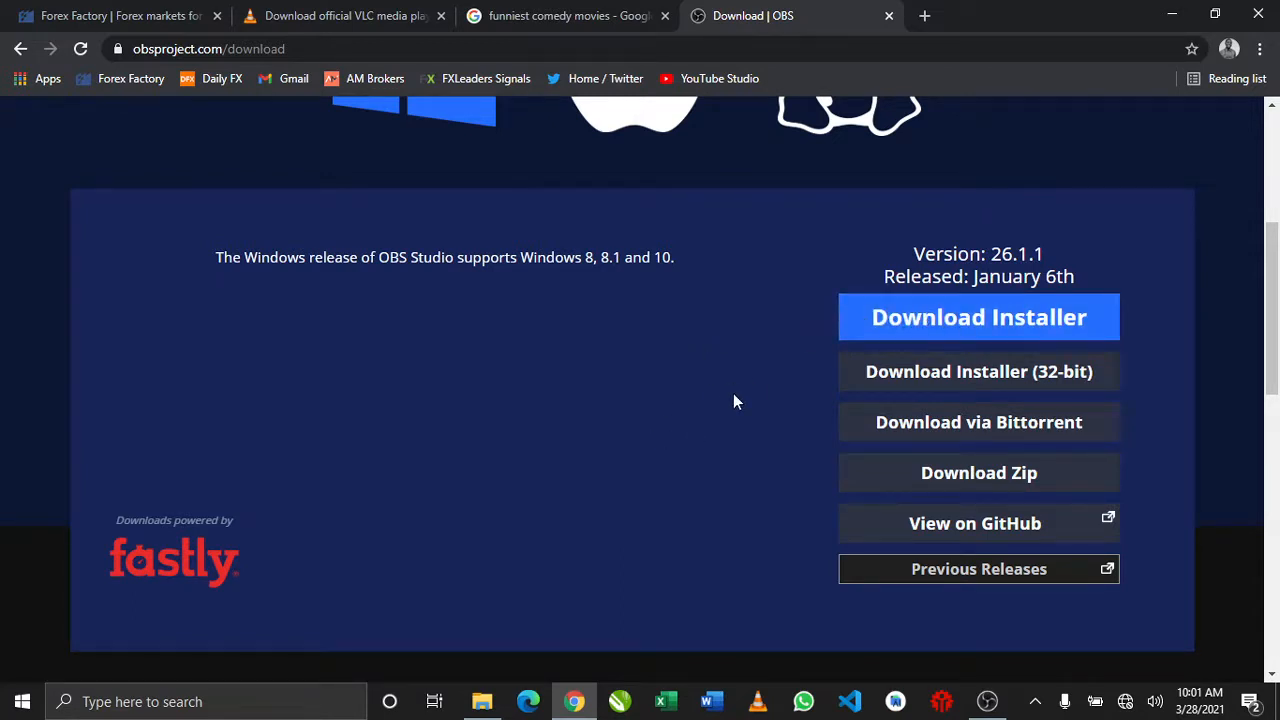
Step: Check the computer's system type in This PC's properties from File Explorer, and close both windows
click(482, 701)
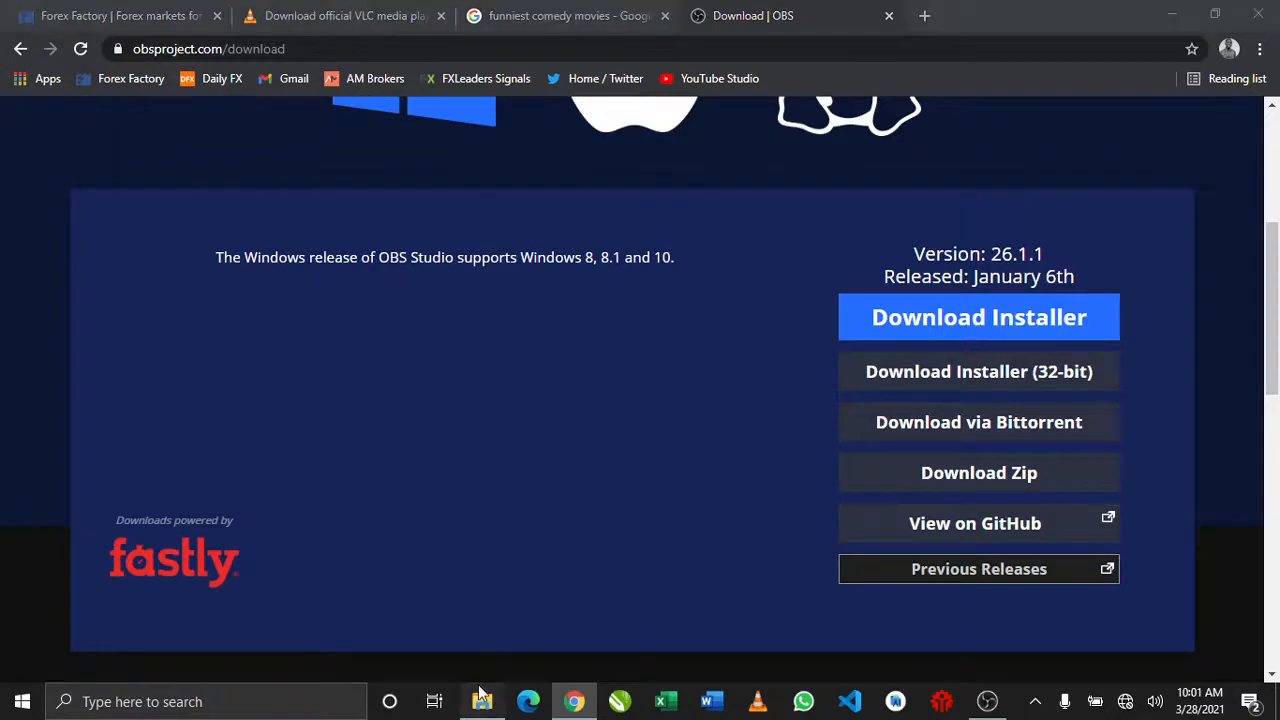
click(482, 701)
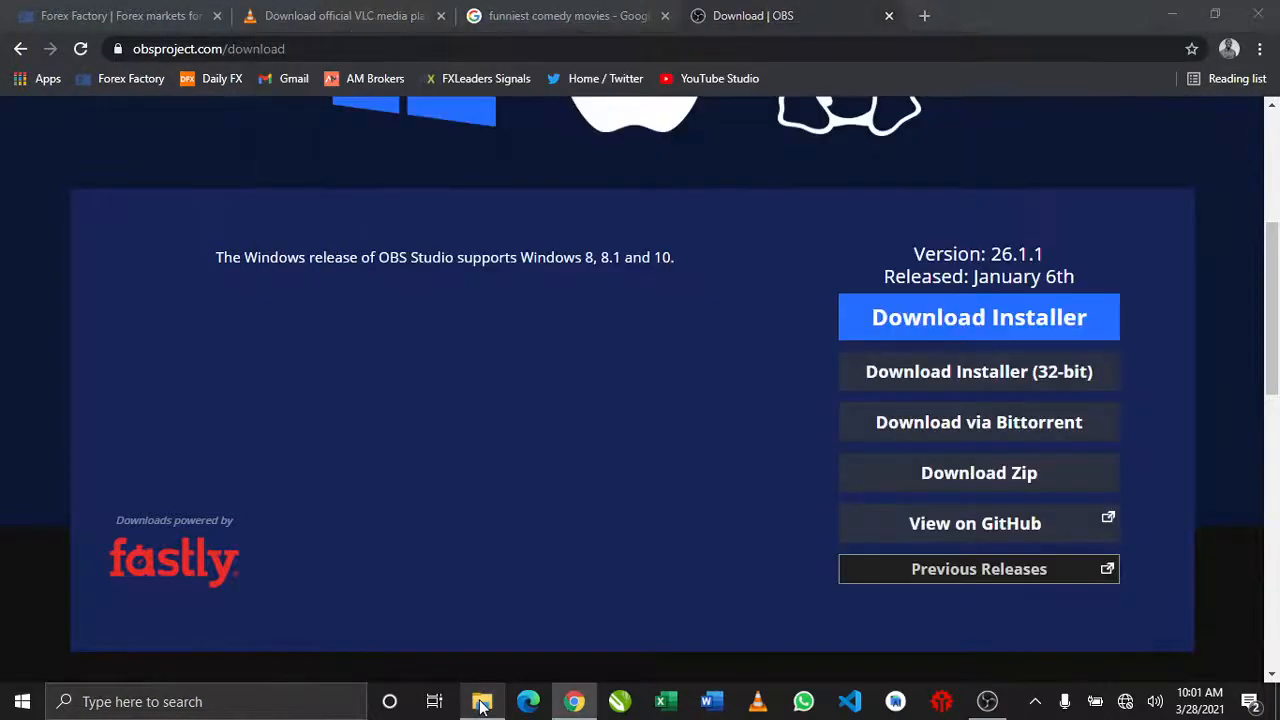
click(482, 701)
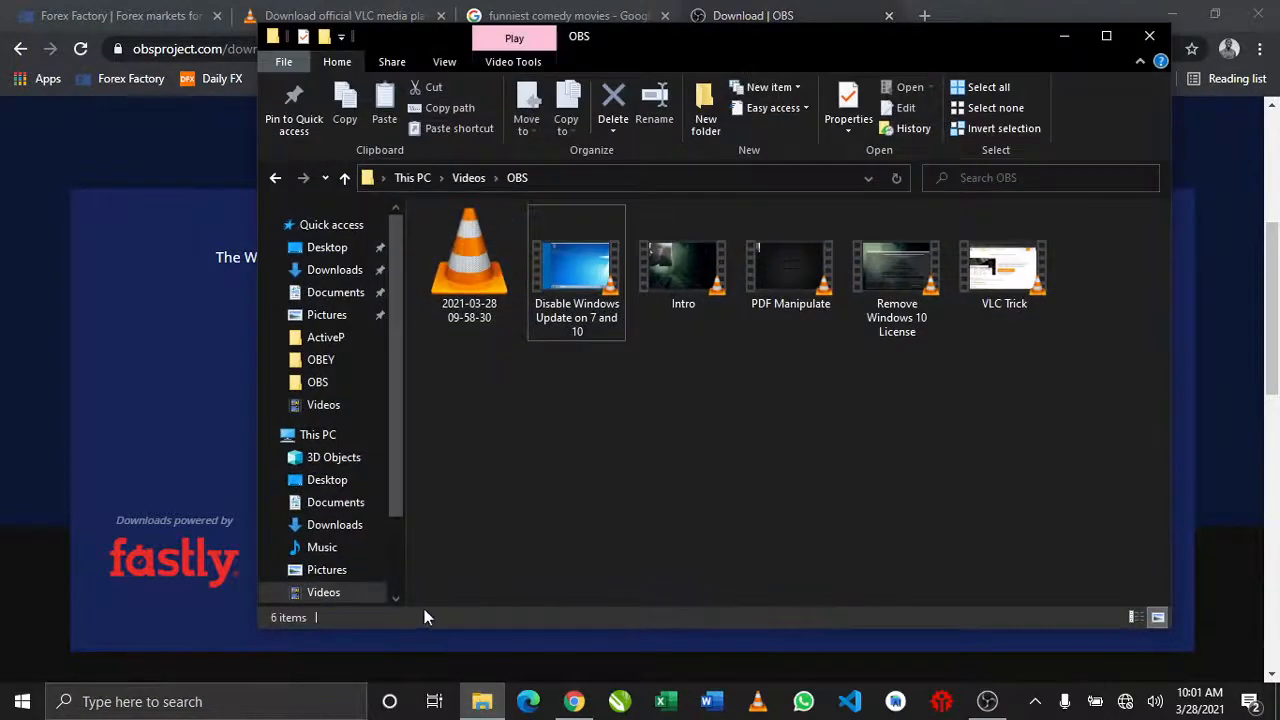
right_click(325, 437)
click(251, 421)
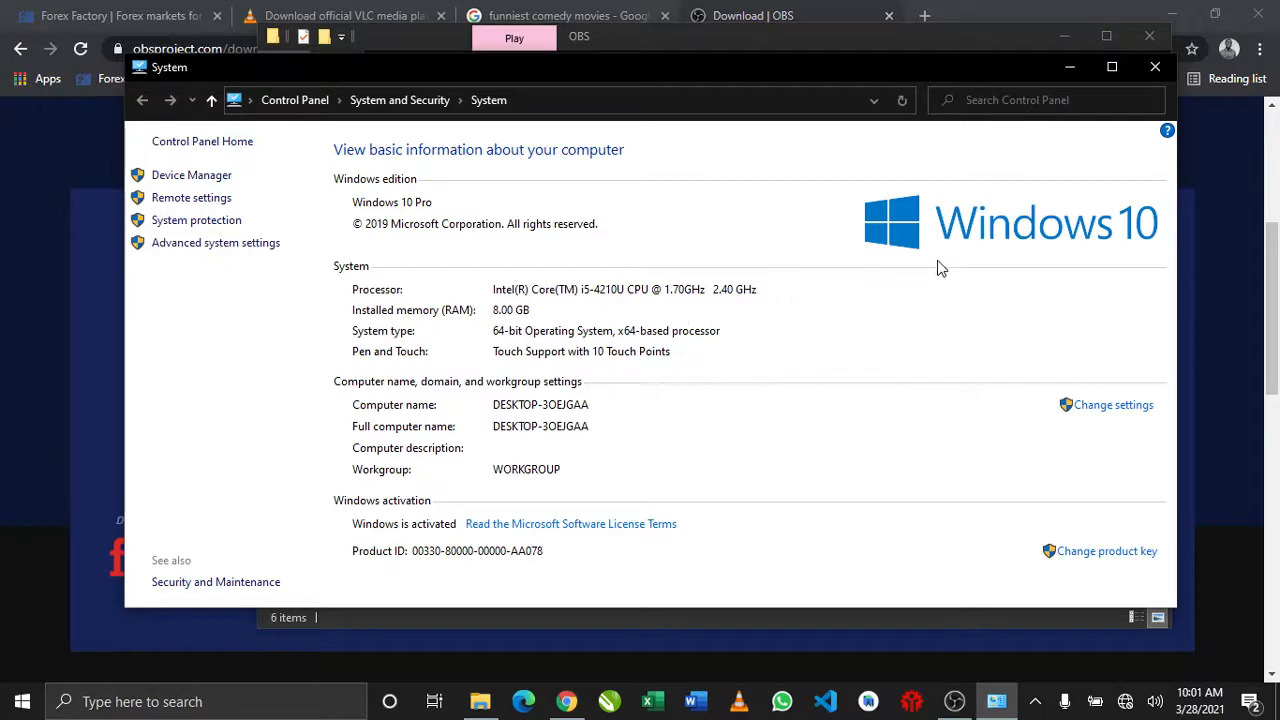
click(1147, 37)
click(1154, 67)
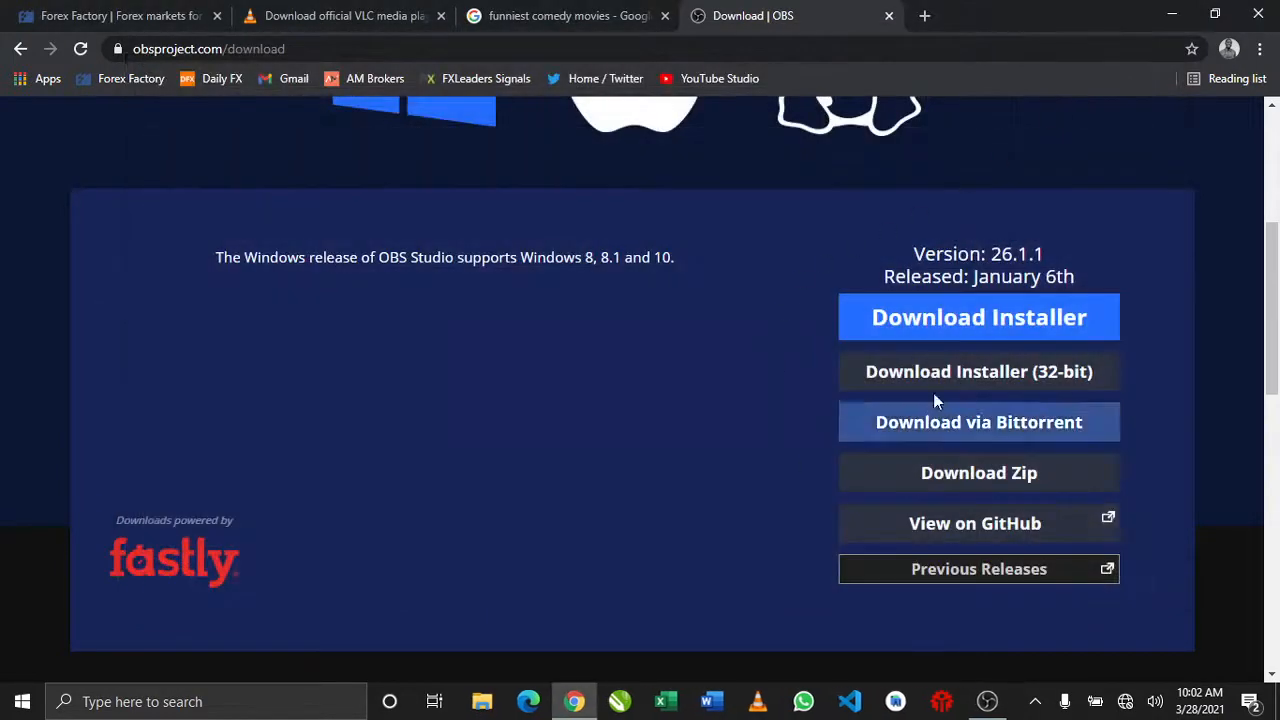
Step: Minimize the browser, move the OBS-Studio-26.1.1 installer to the desktop's upper-left corner and open it
click(1170, 15)
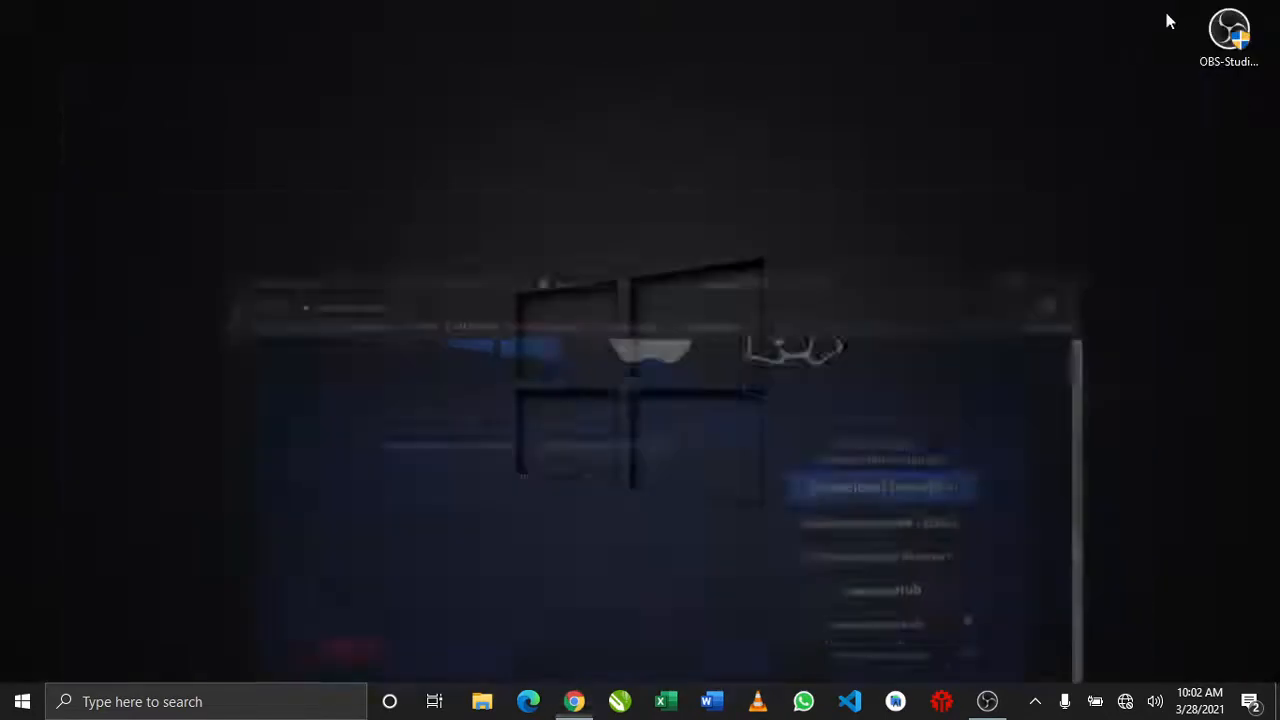
drag(1230, 32, 32, 42)
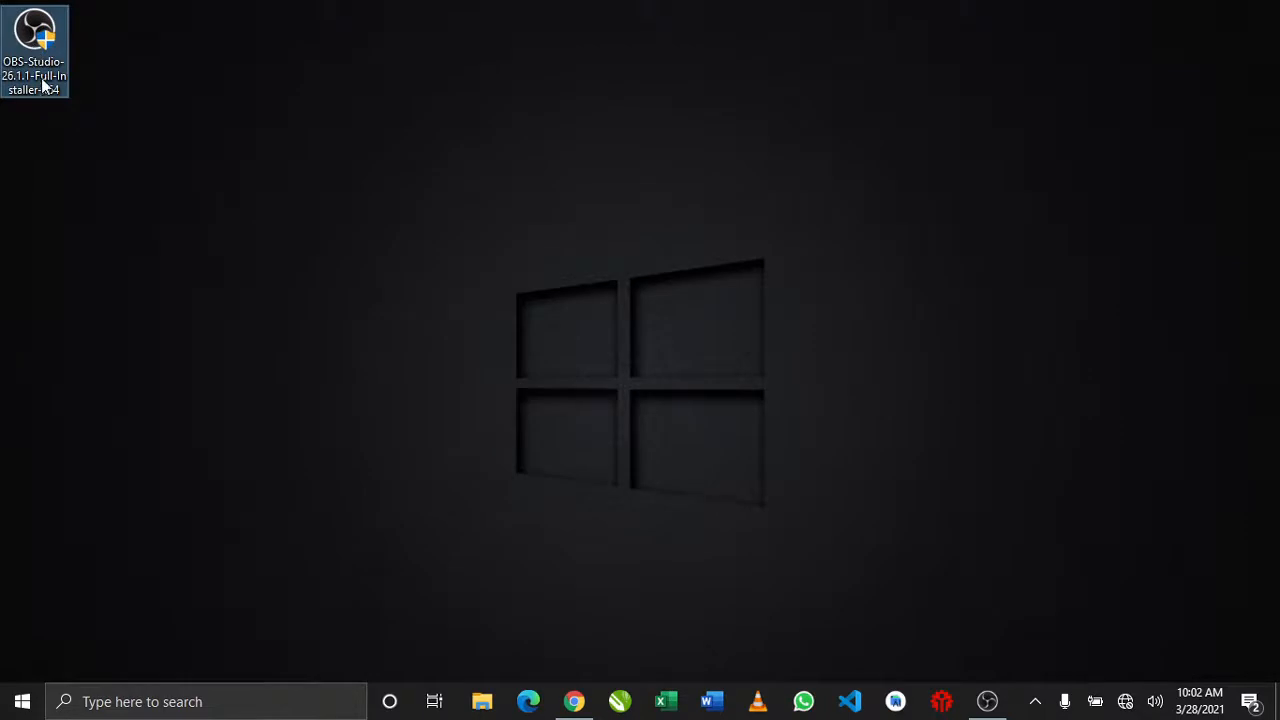
right_click(40, 75)
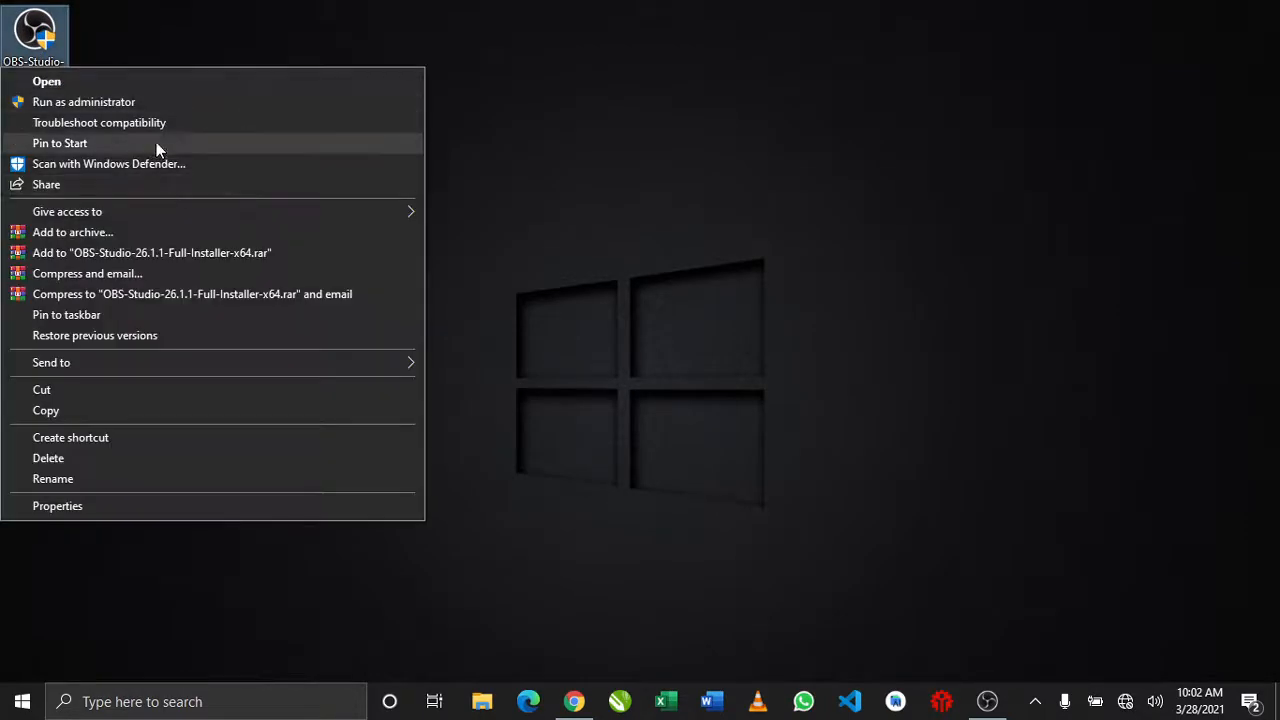
click(157, 81)
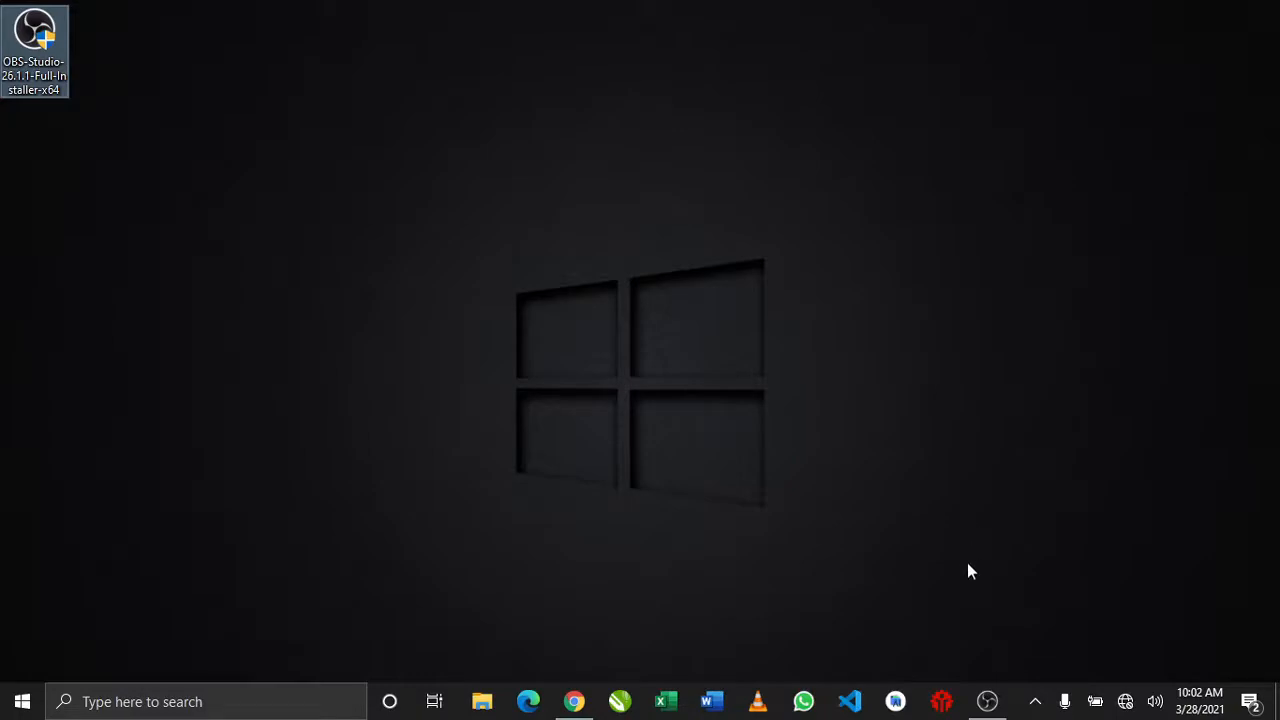
Step: Switch to OBS and add a Video Capture Device source named "Webcam", keeping its default properties
click(987, 701)
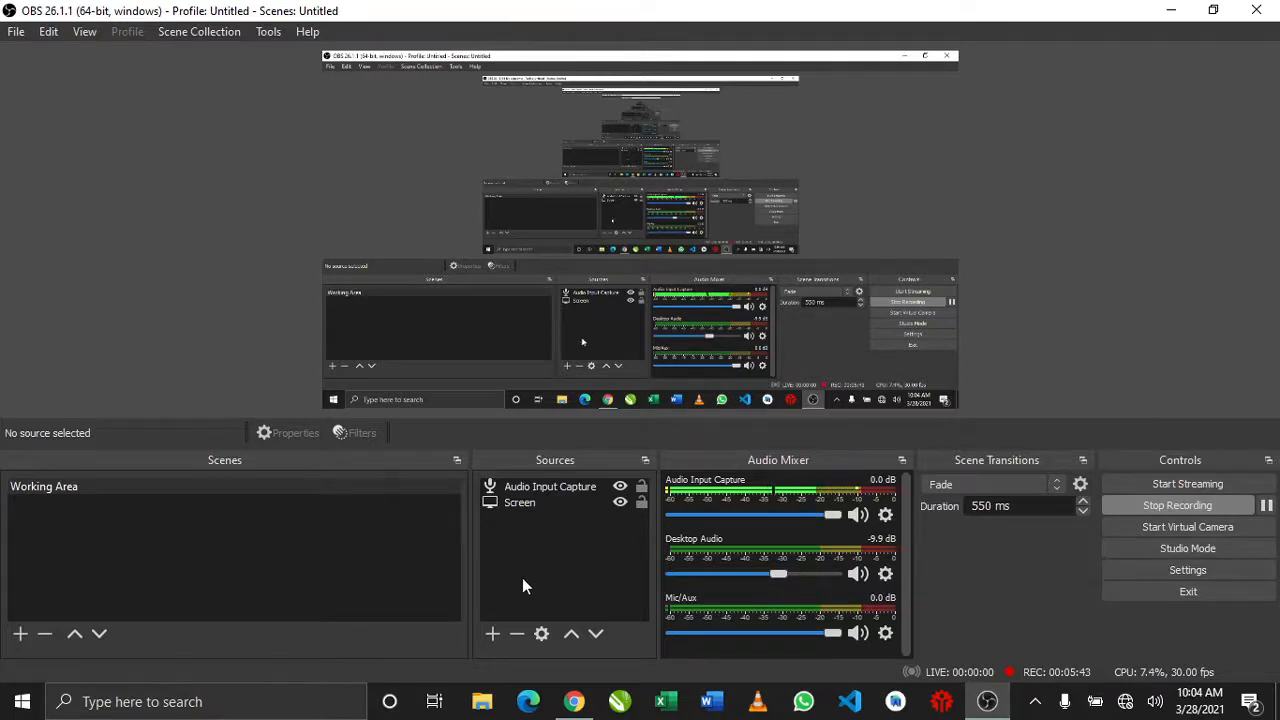
click(493, 634)
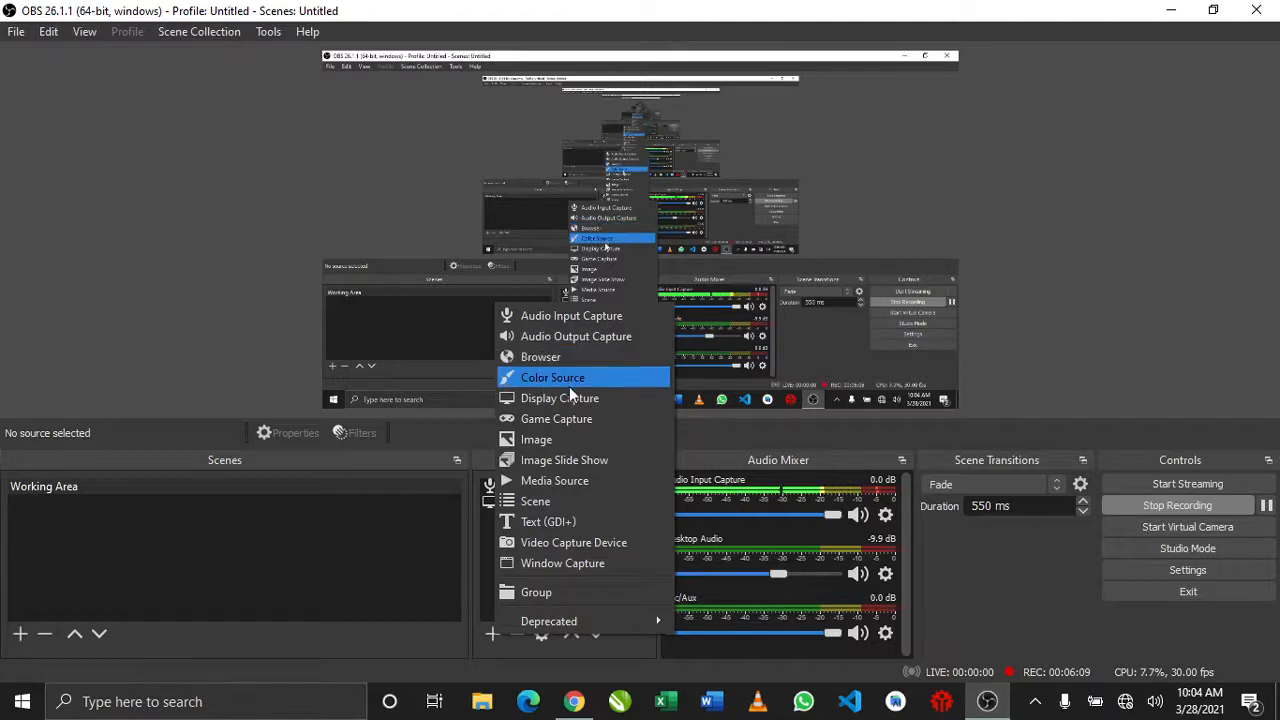
click(597, 546)
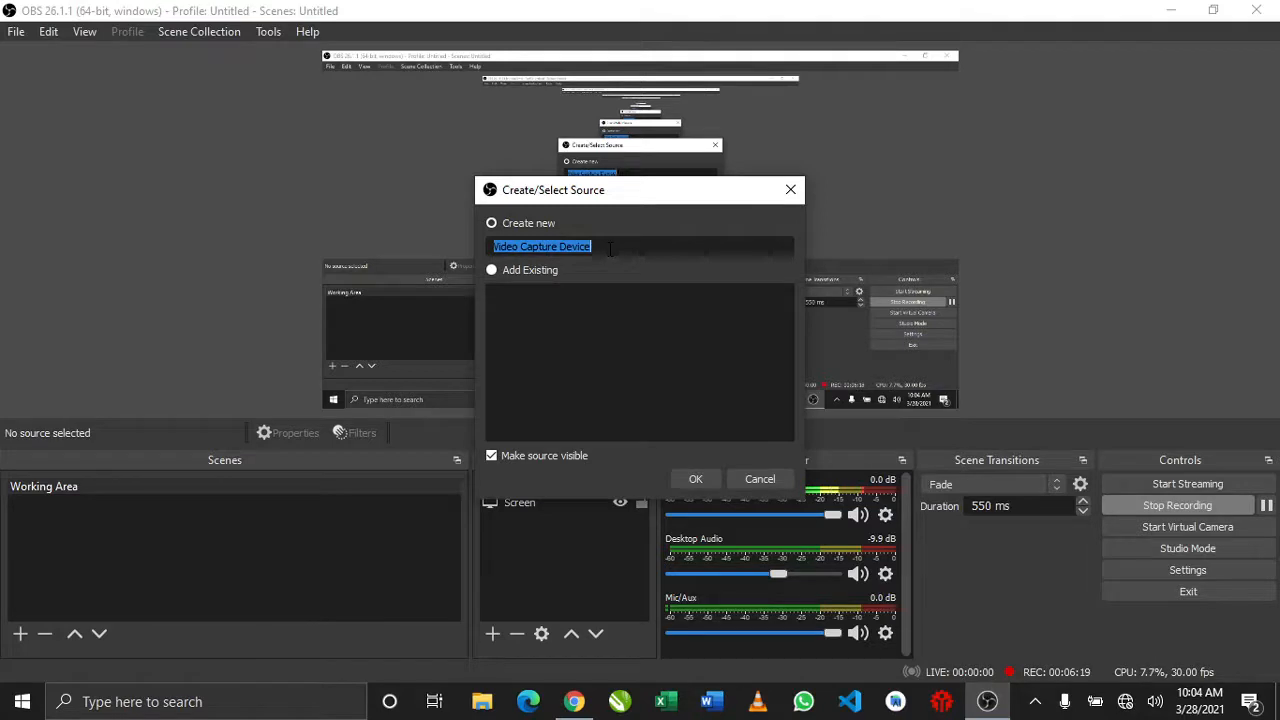
text(Web)
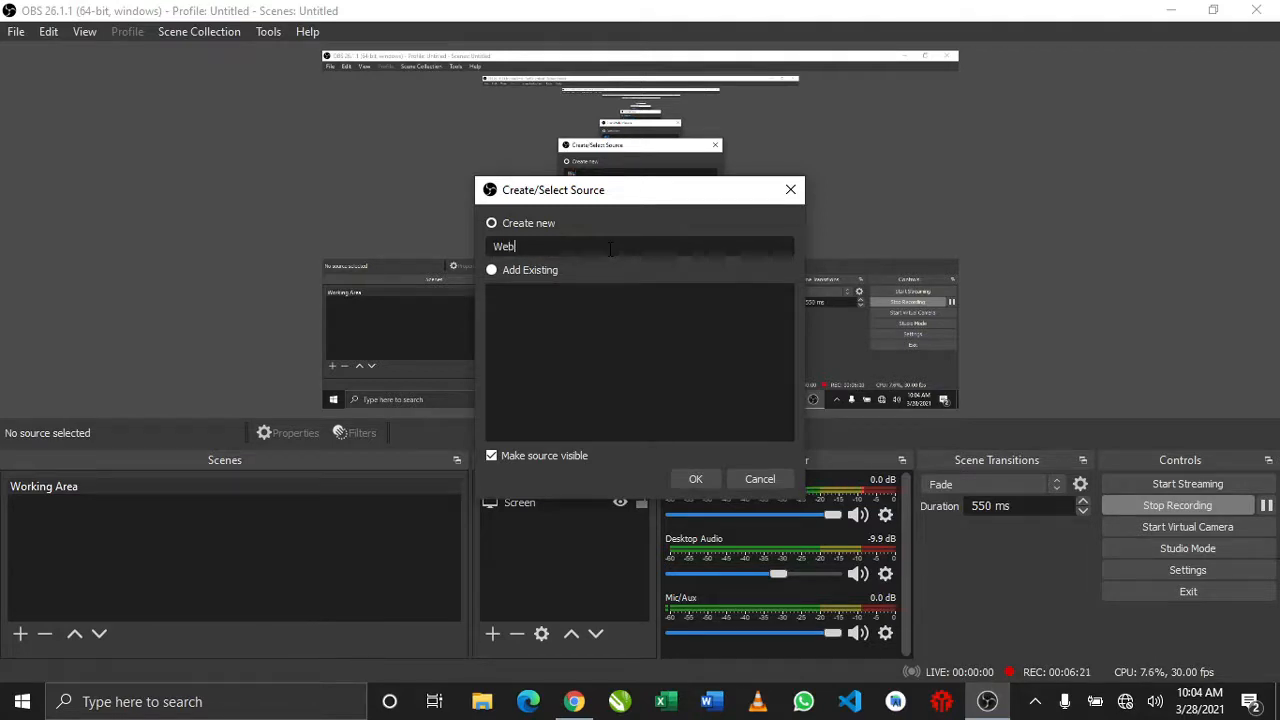
text(cam)
click(698, 478)
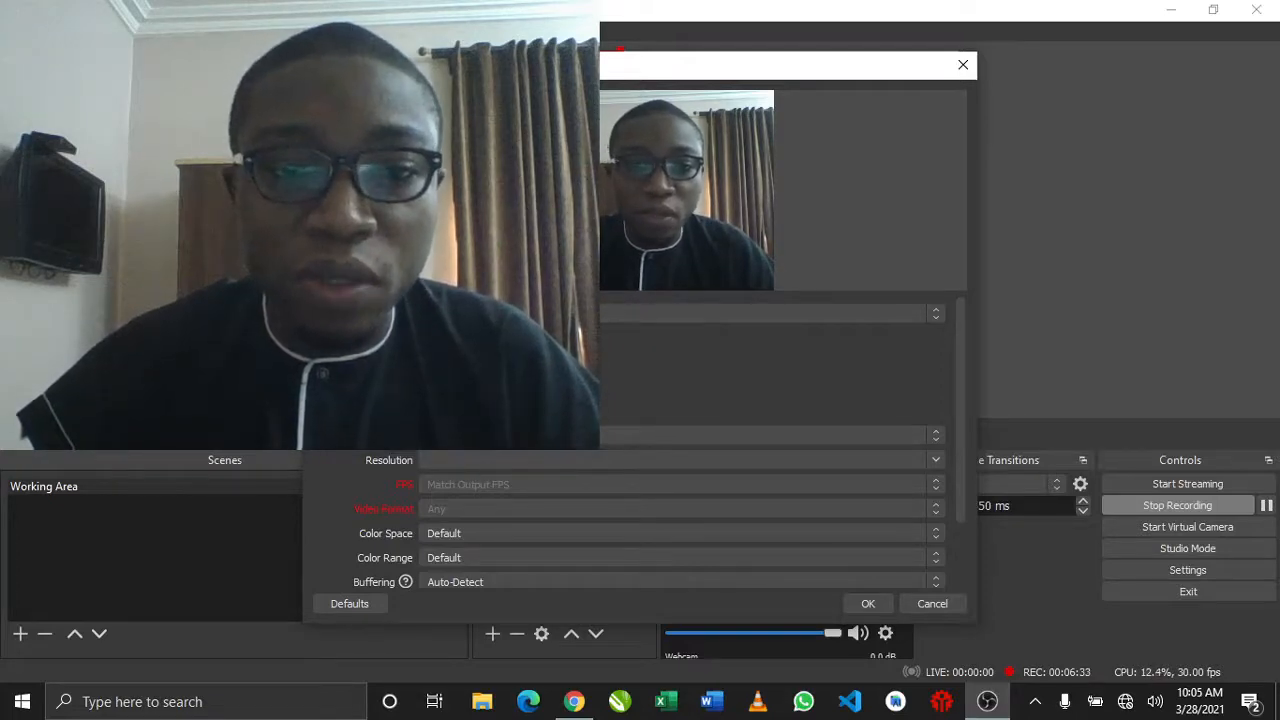
scroll(525, 505, down, 3)
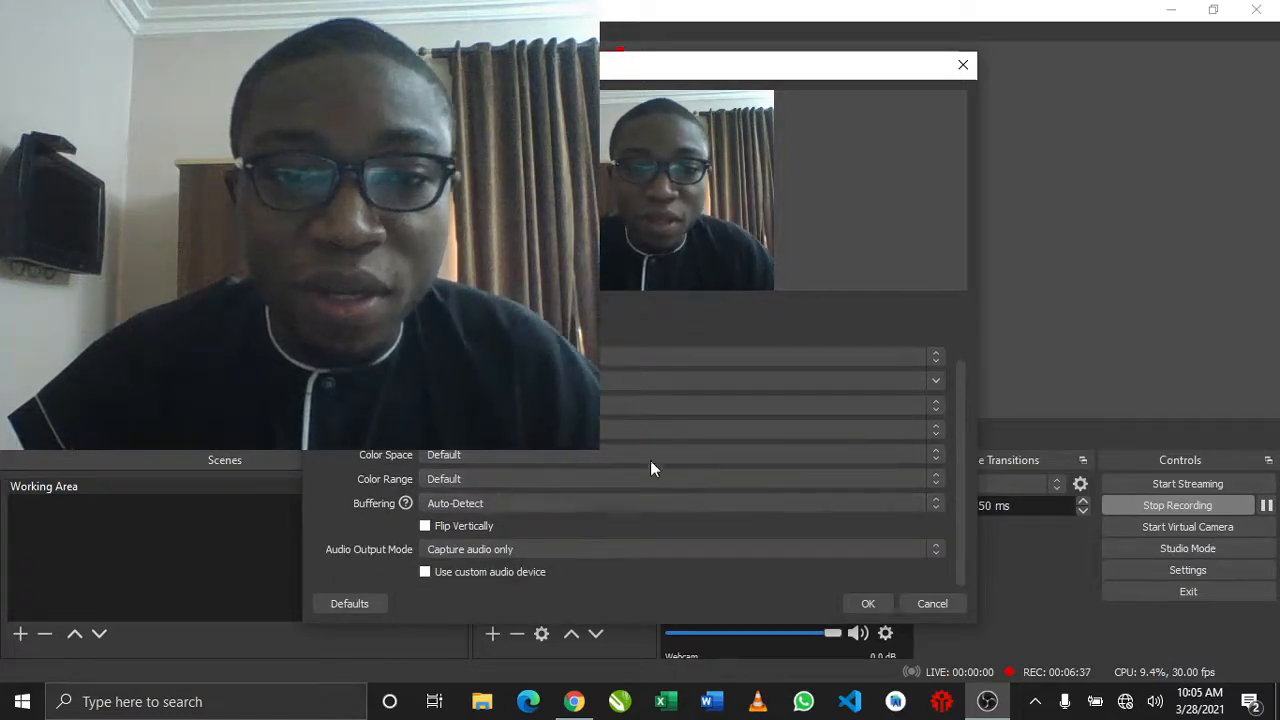
click(866, 603)
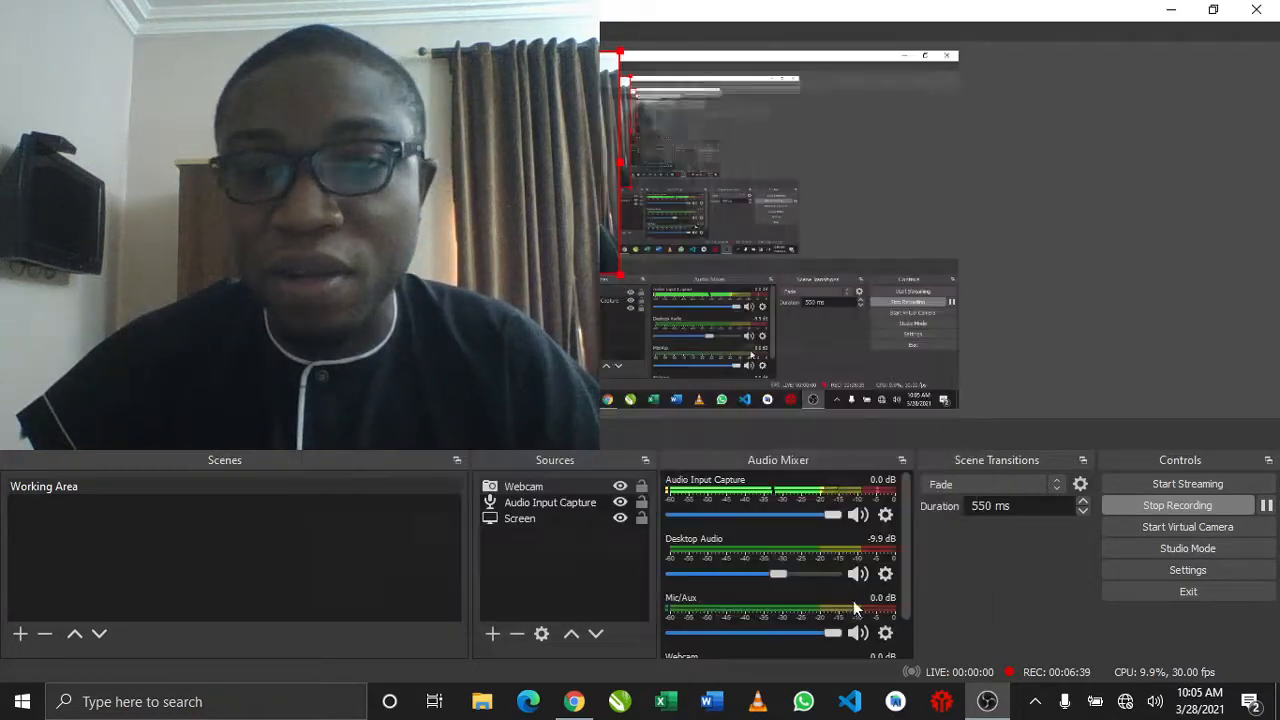
Step: Shrink the webcam image to a small overlay and place it in the canvas's upper-right corner
drag(620, 274, 525, 202)
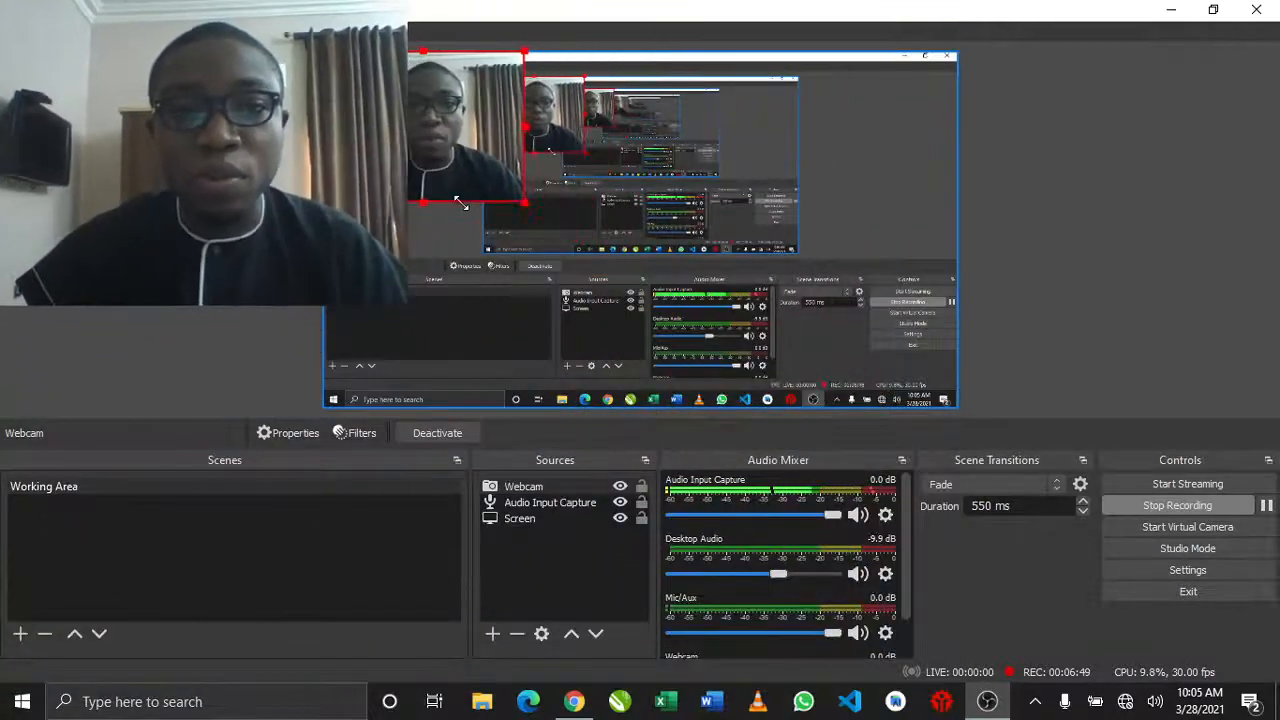
drag(461, 203, 950, 67)
drag(869, 114, 892, 127)
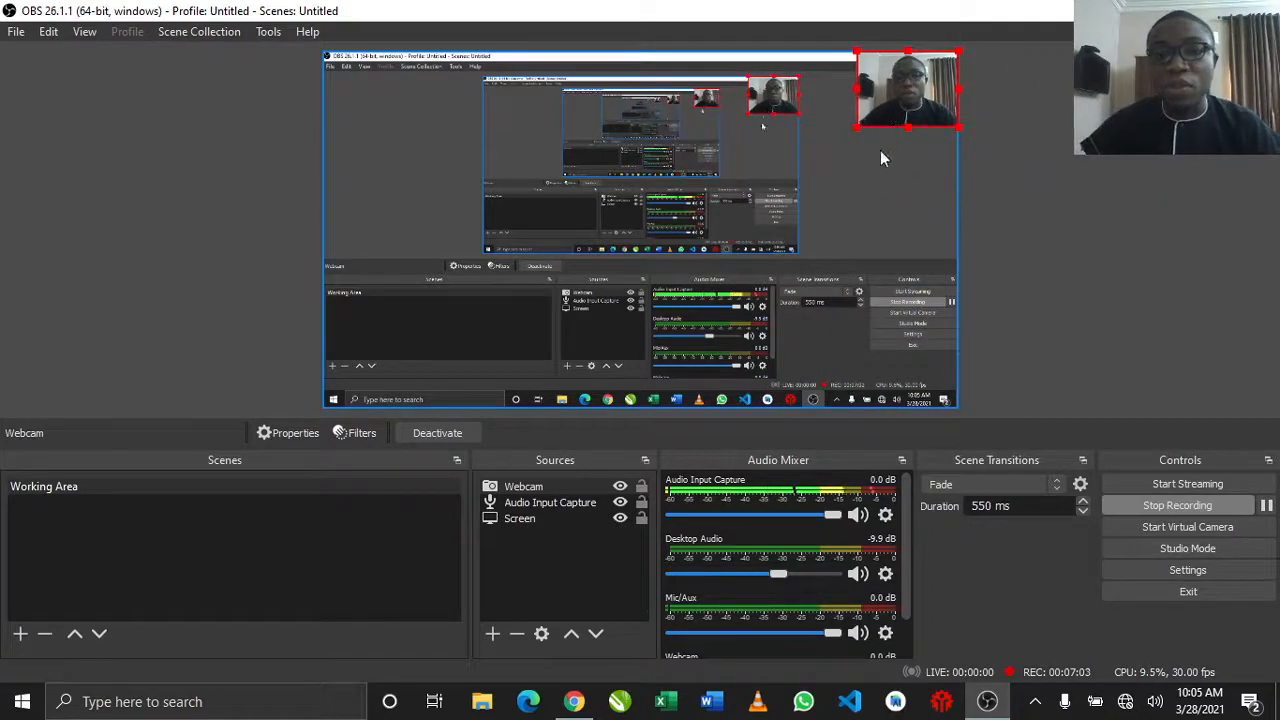
click(563, 545)
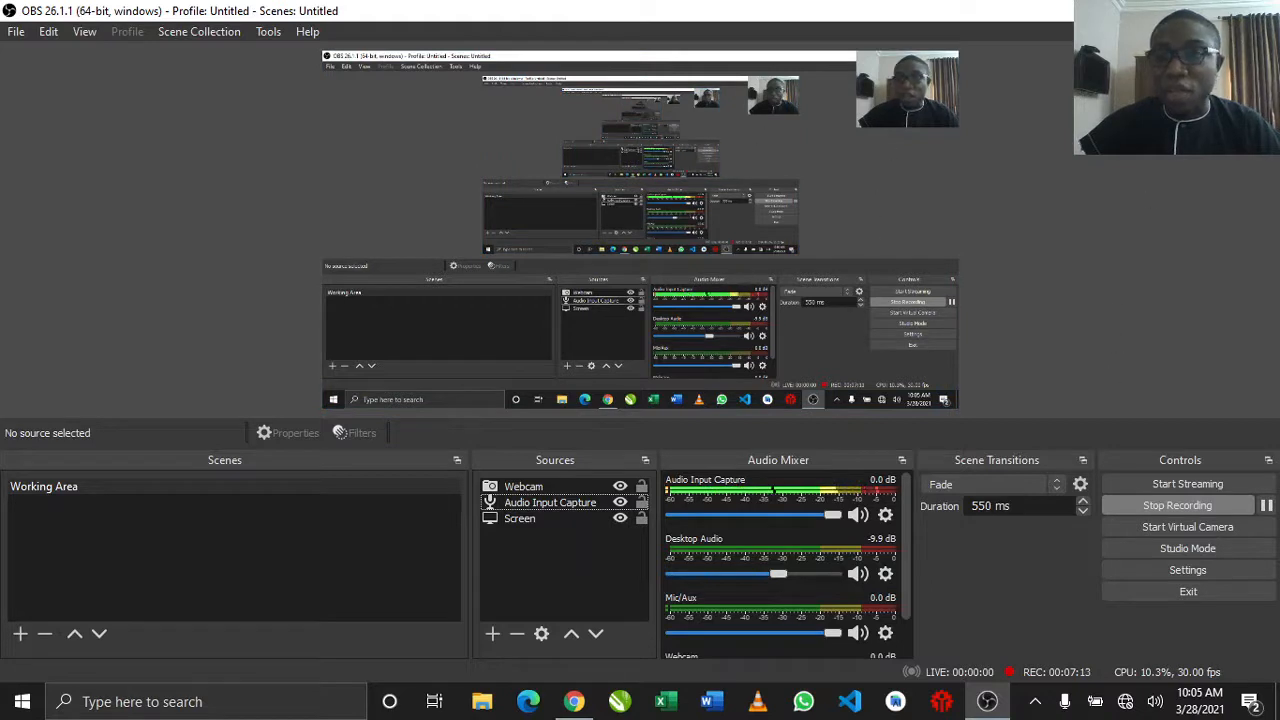
Step: Check the webcam overlay against the bare desktop, and inspect the Webcam and Screen sources on the canvas
click(1171, 11)
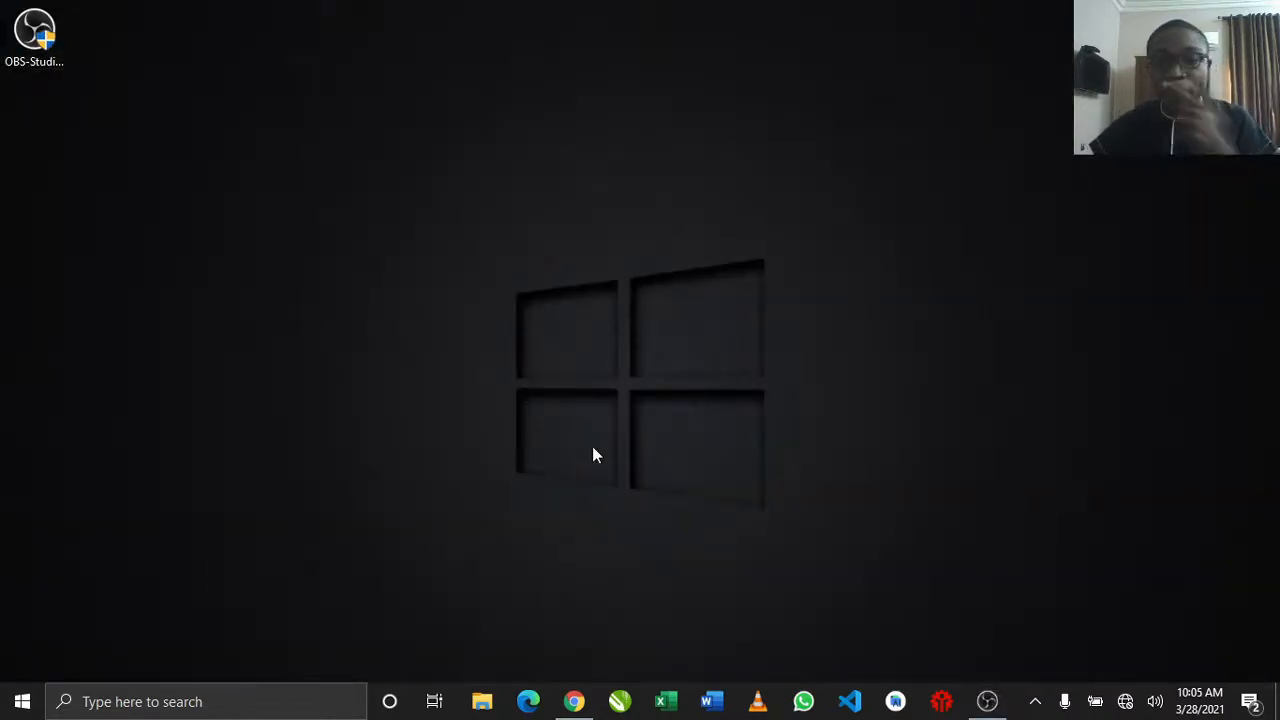
click(987, 701)
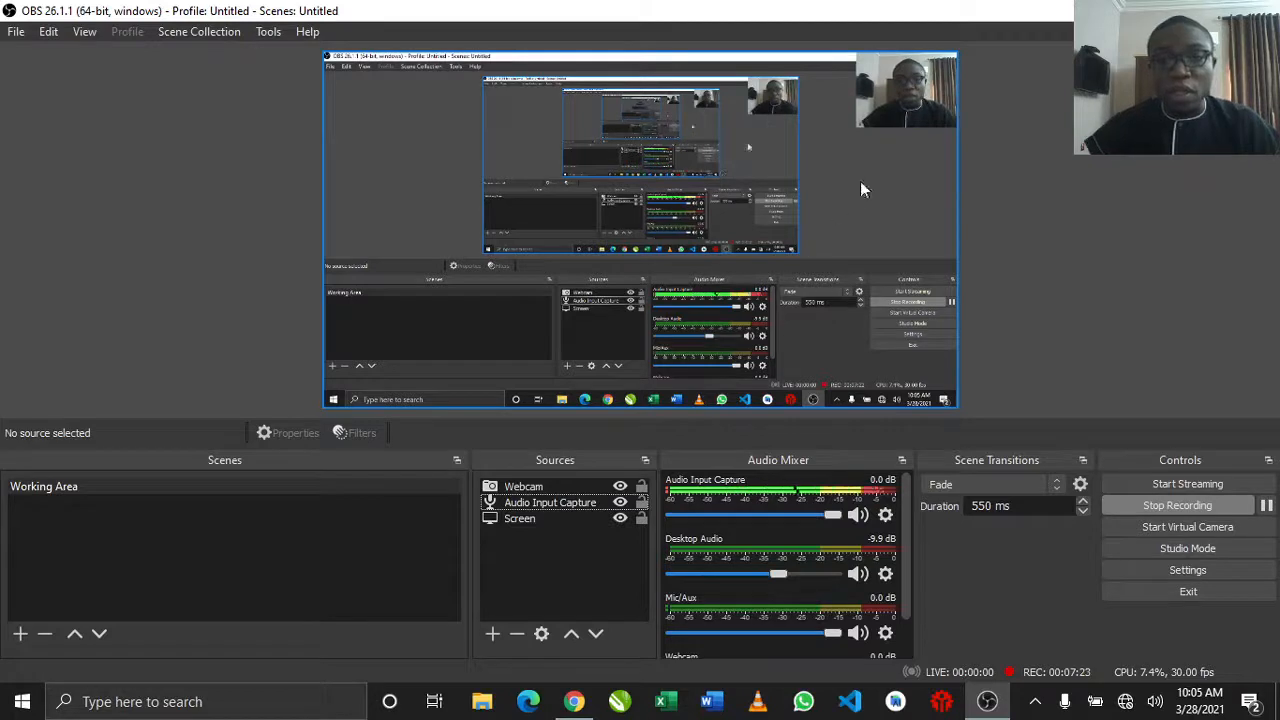
click(895, 105)
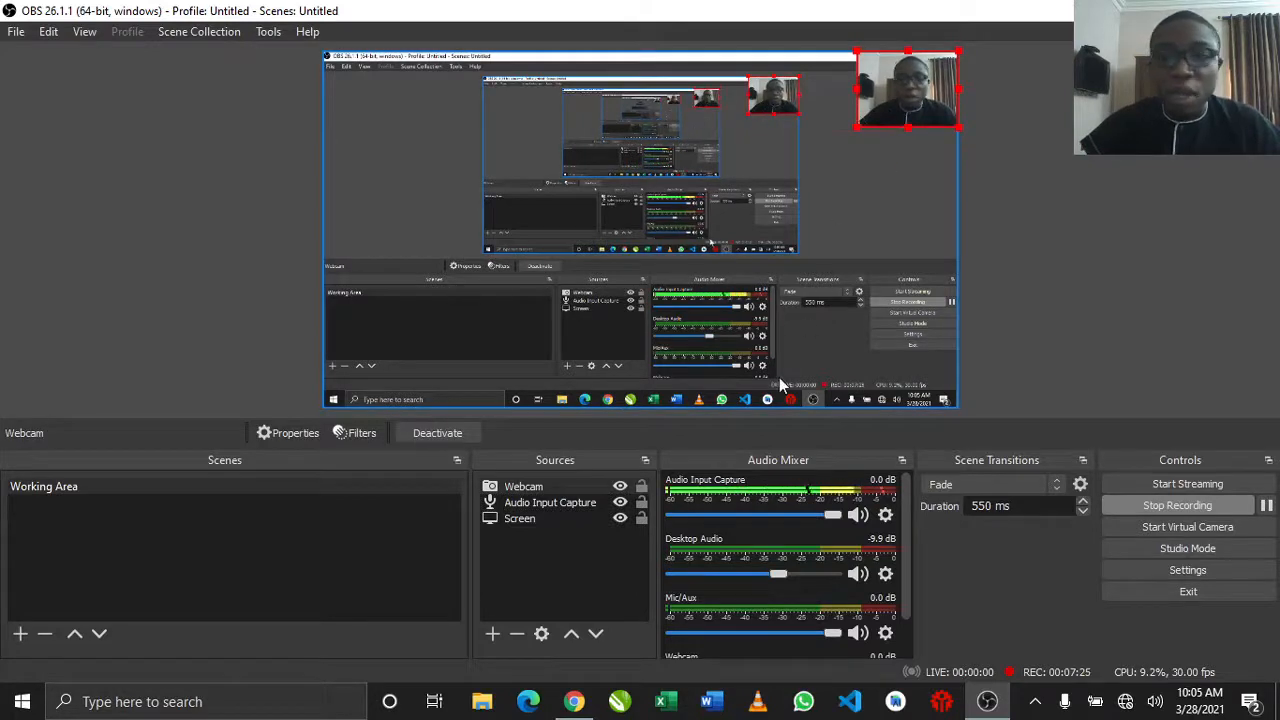
click(857, 250)
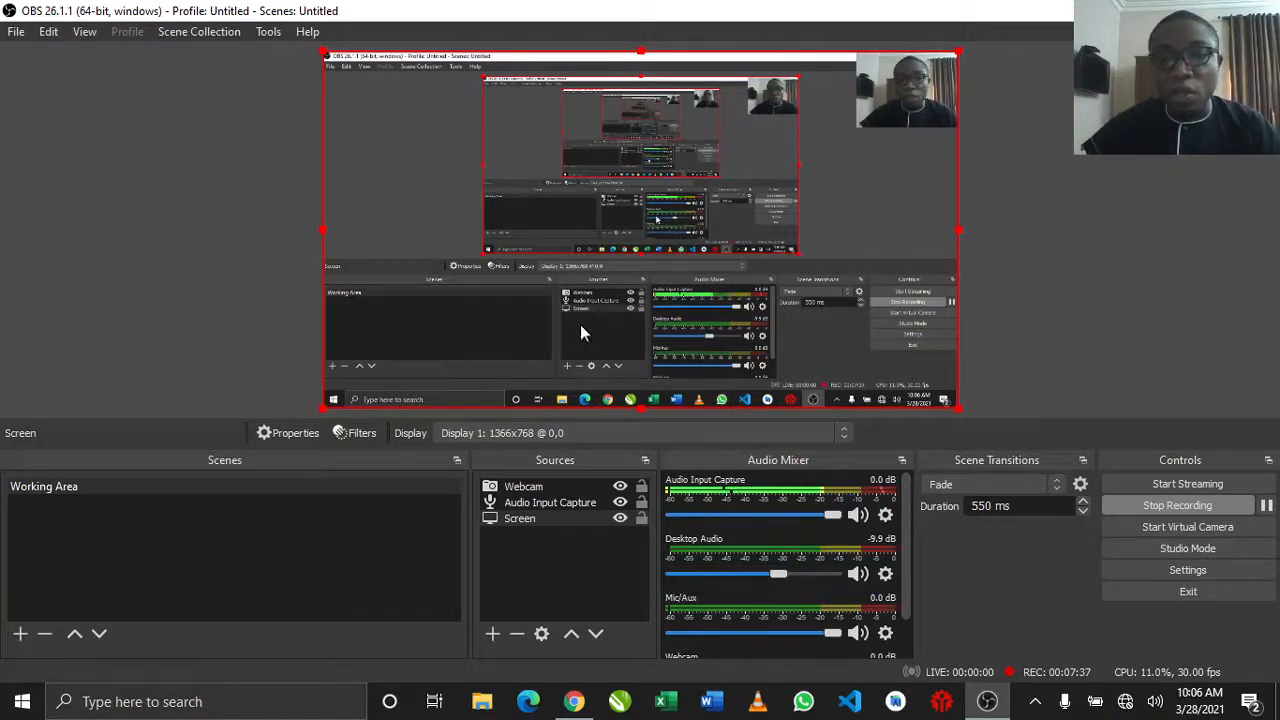
Step: Open the filters of the Screen source and add a Scaling/Aspect Ratio effect filter named "Scaling"
click(521, 519)
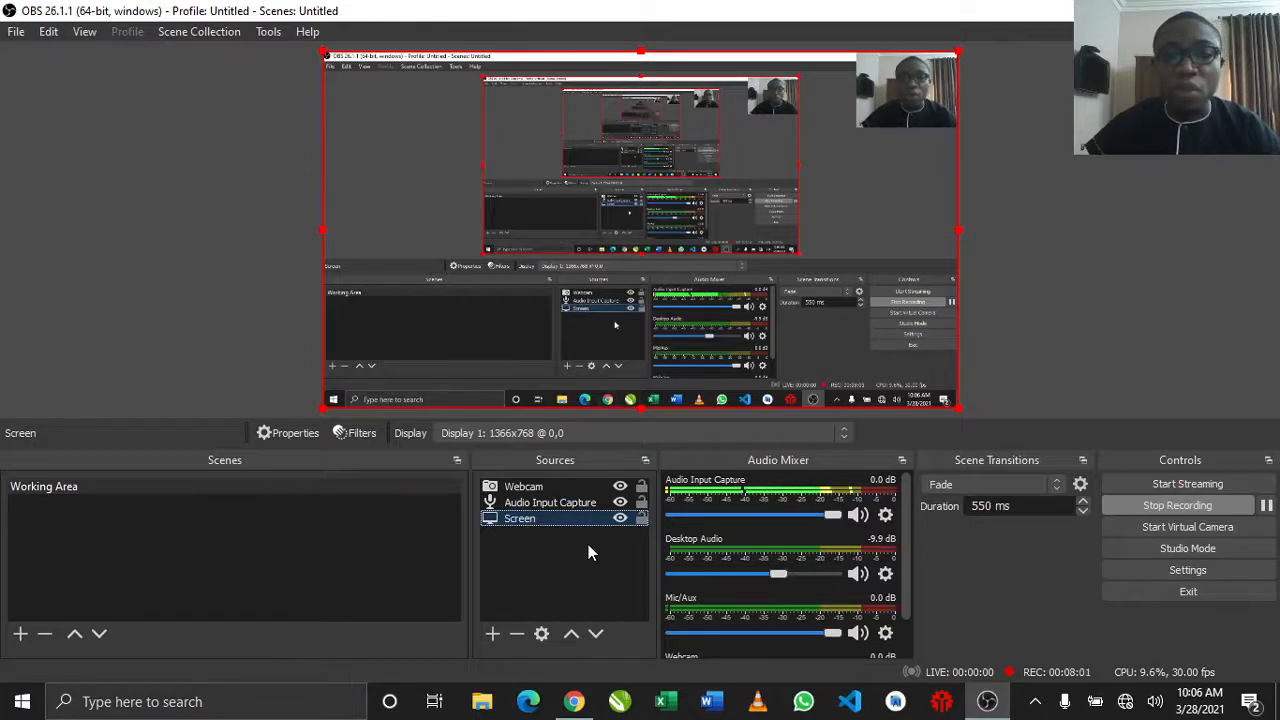
right_click(527, 520)
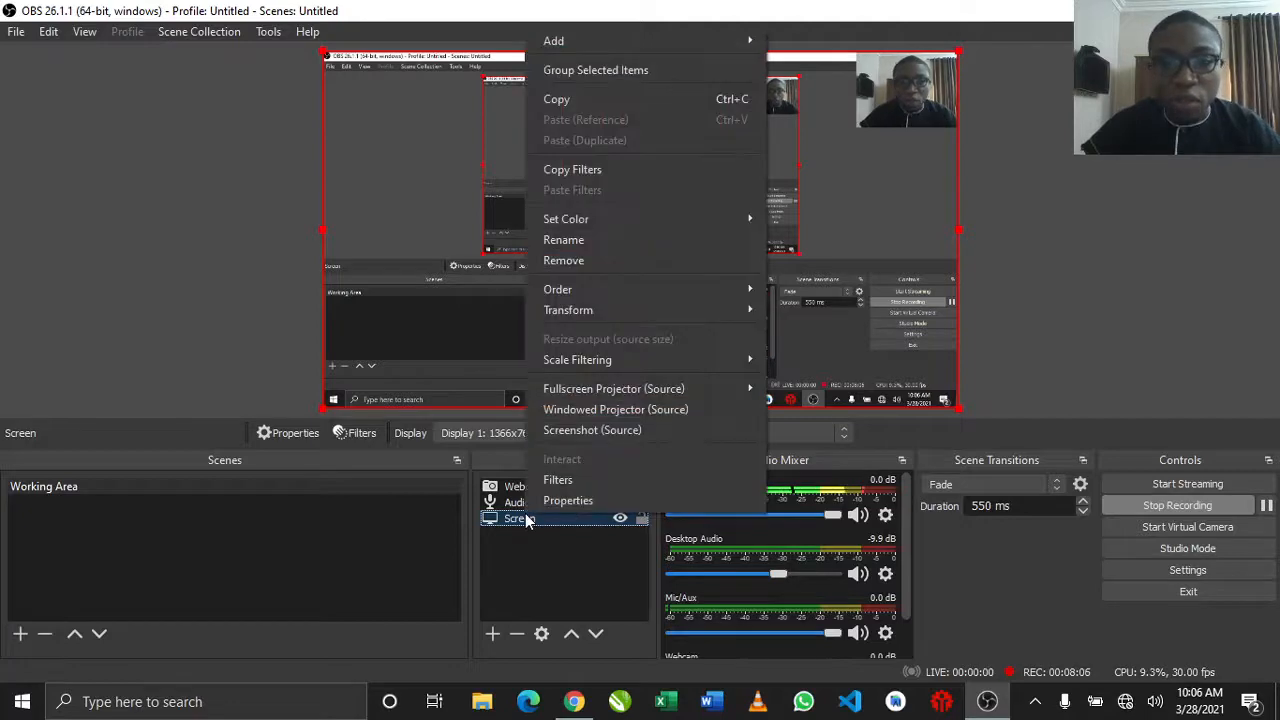
click(568, 484)
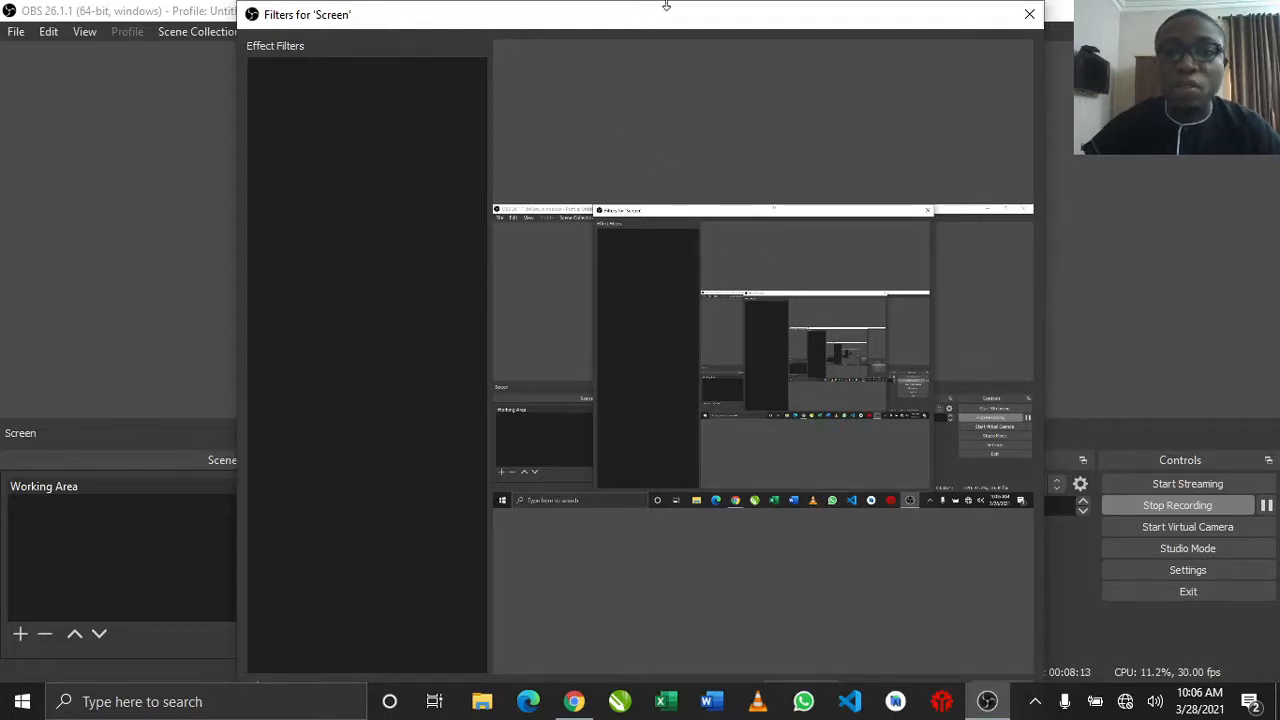
drag(666, 6, 672, 32)
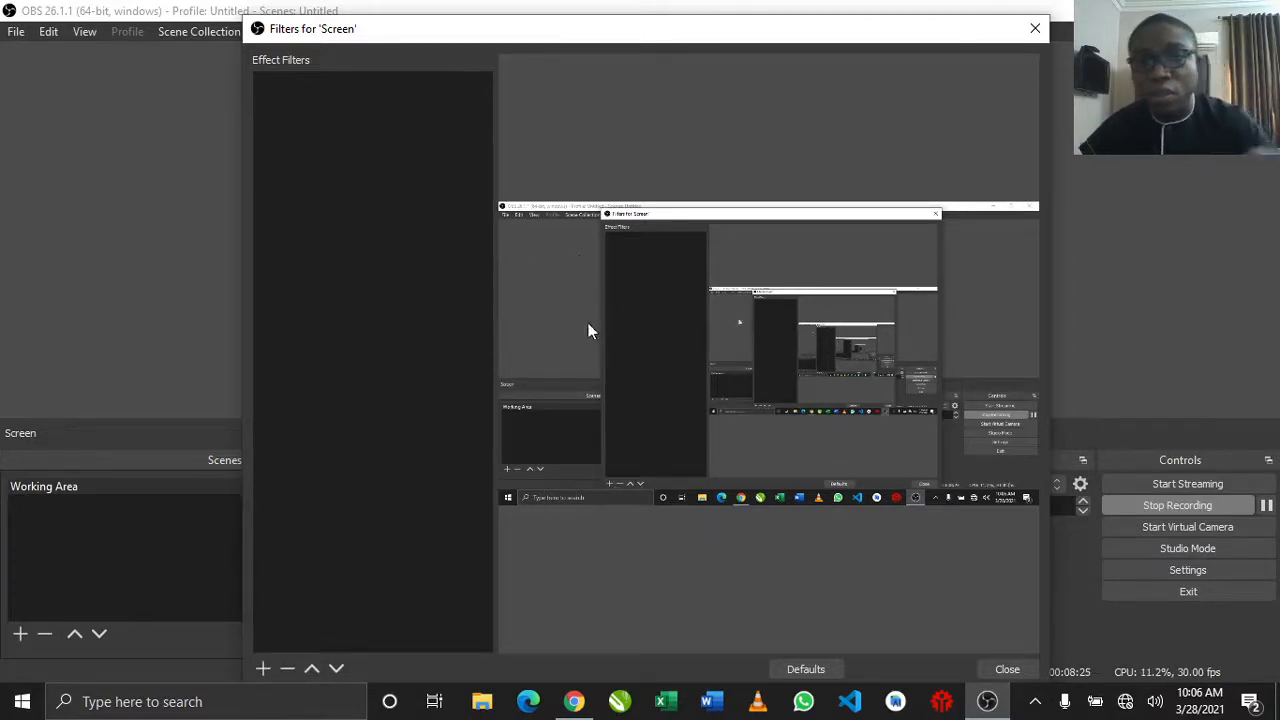
click(263, 668)
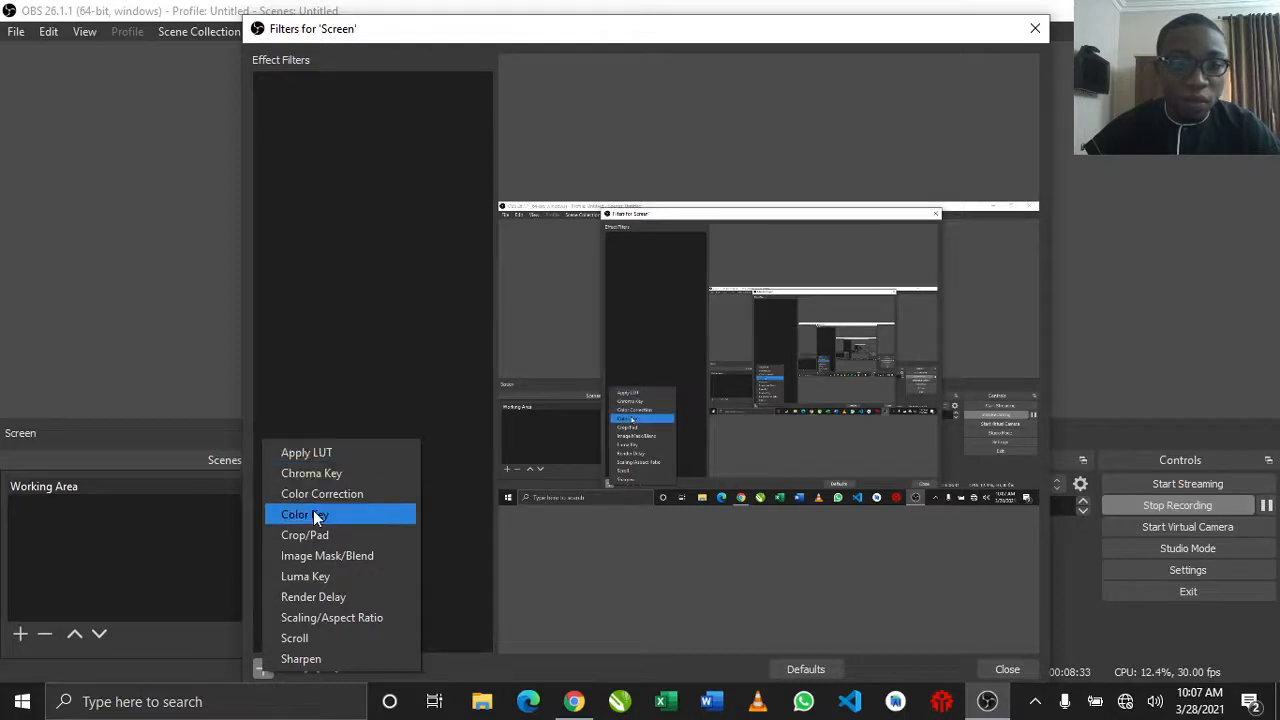
click(344, 620)
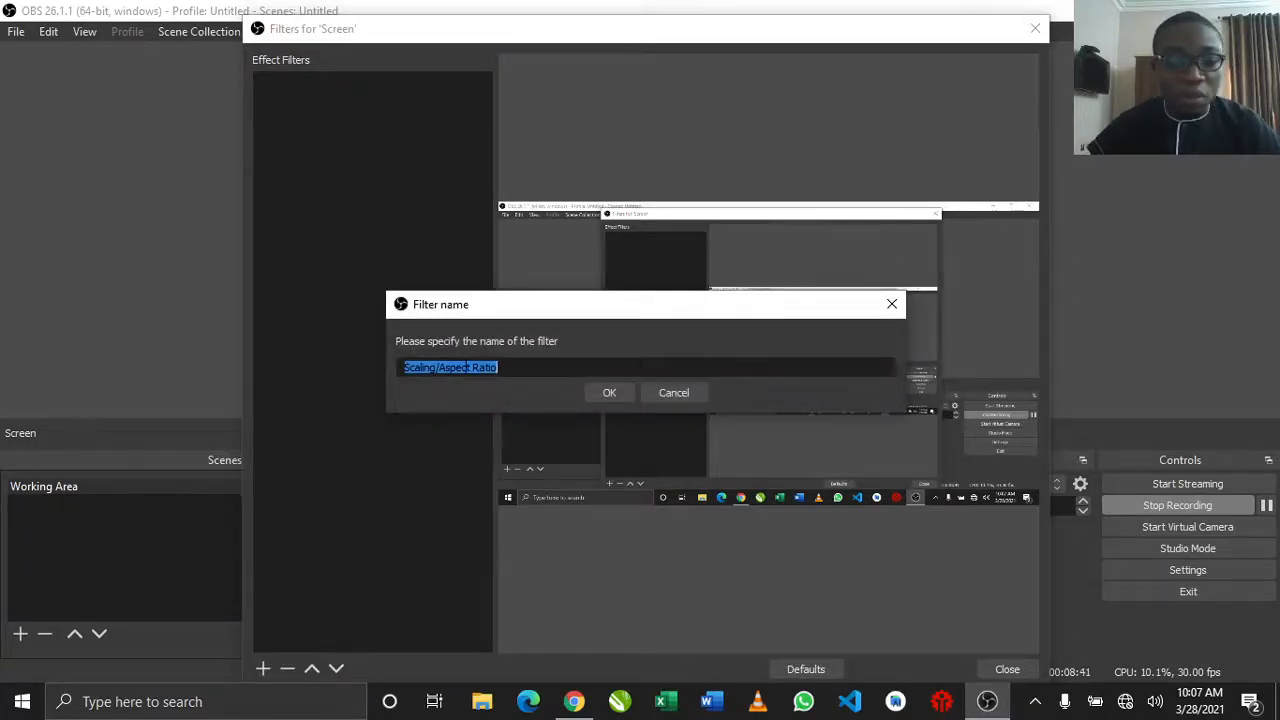
text(Scaling)
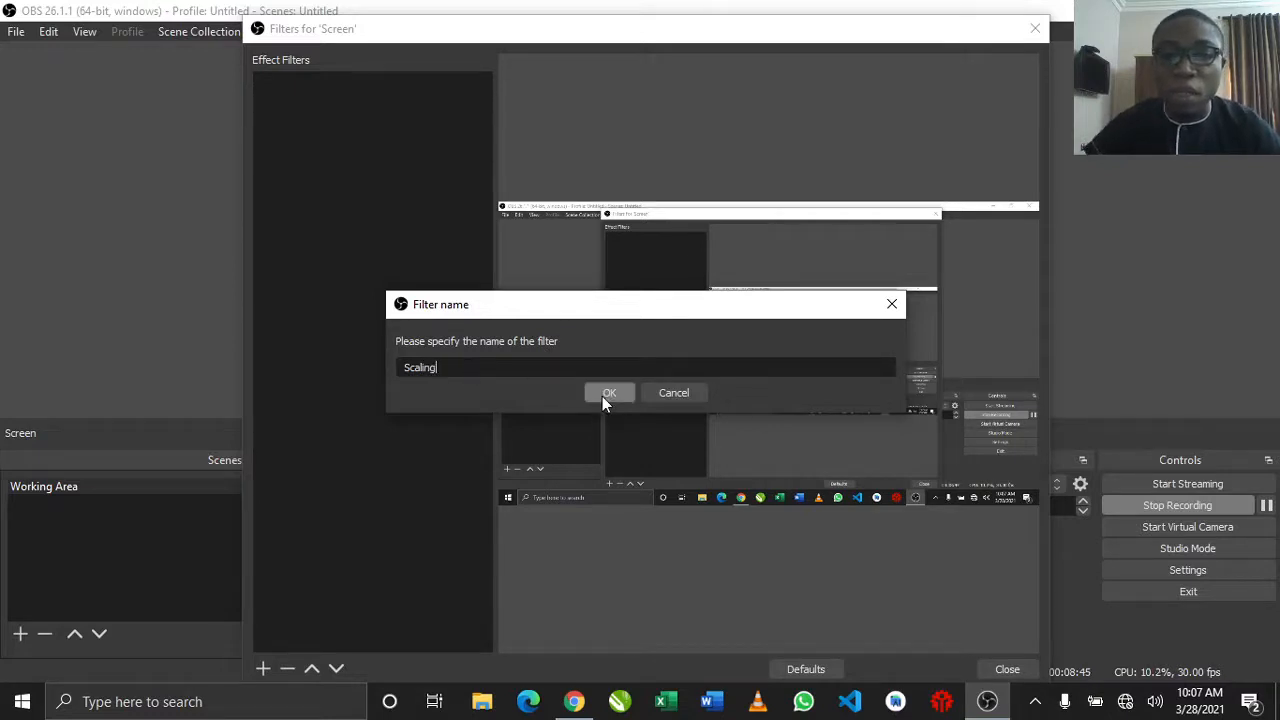
click(602, 396)
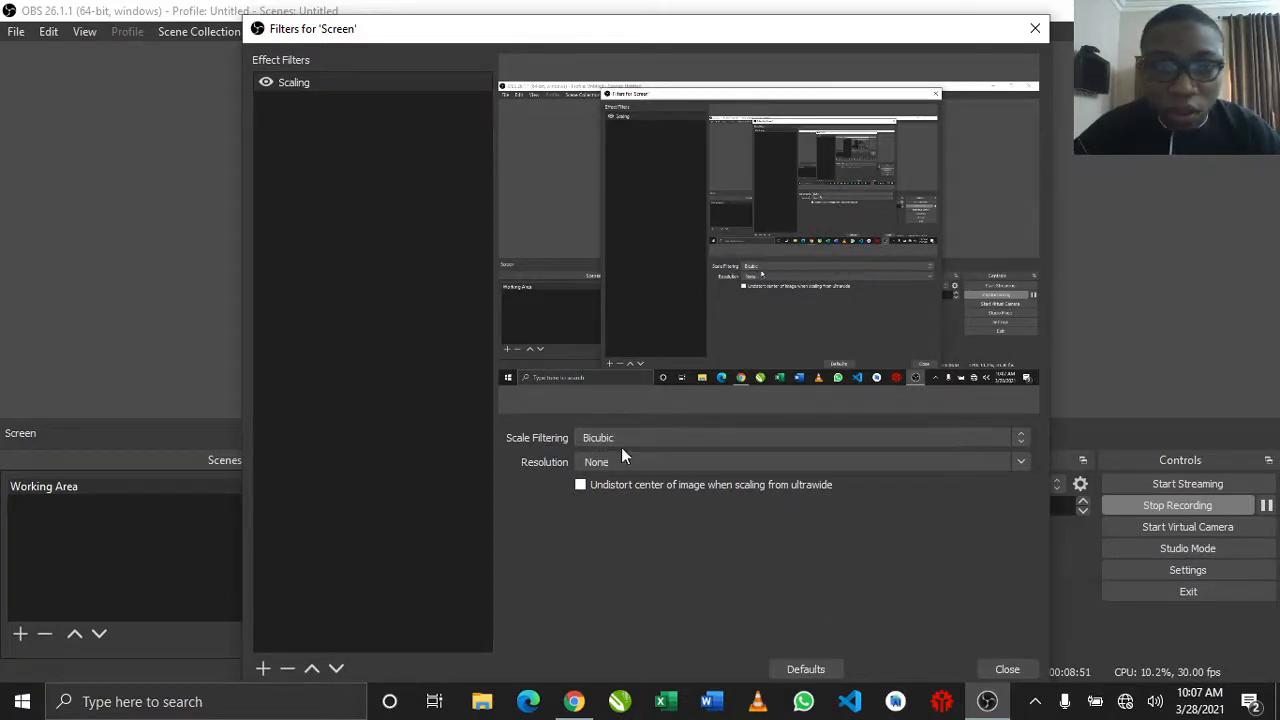
Step: Switch the Scaling filter's scale filtering to Area, and after that to Point
click(654, 440)
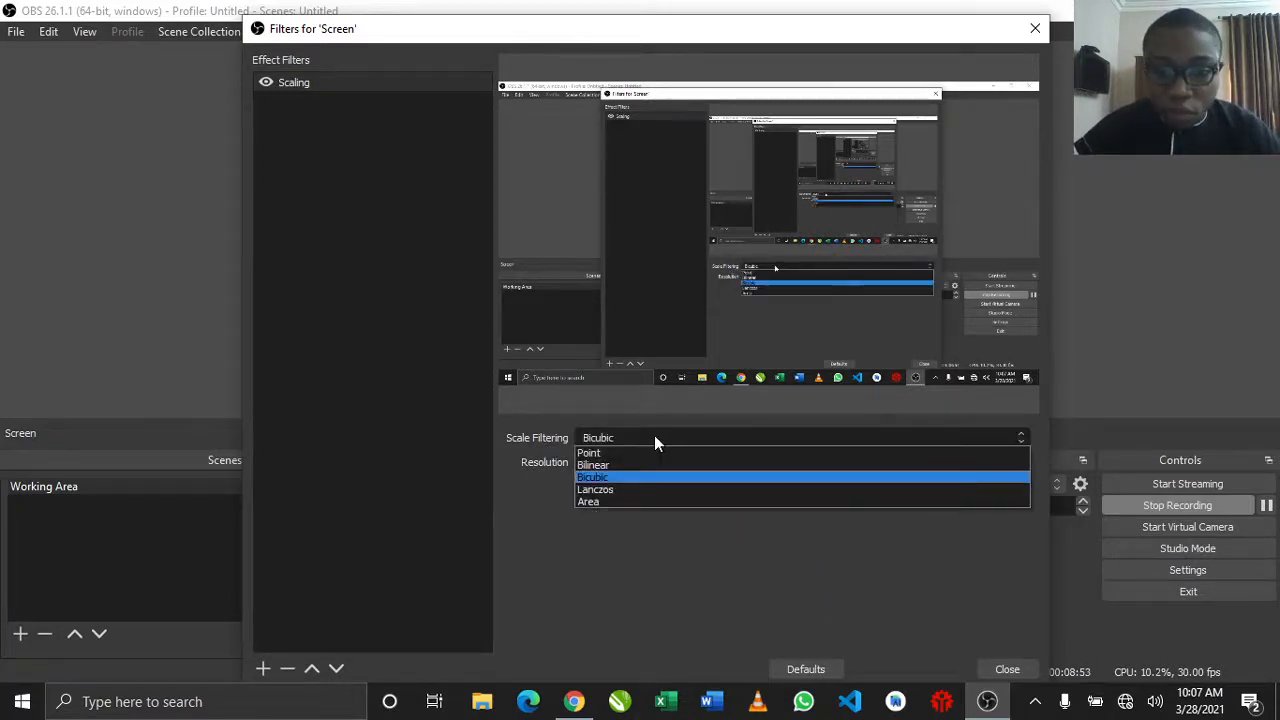
click(601, 501)
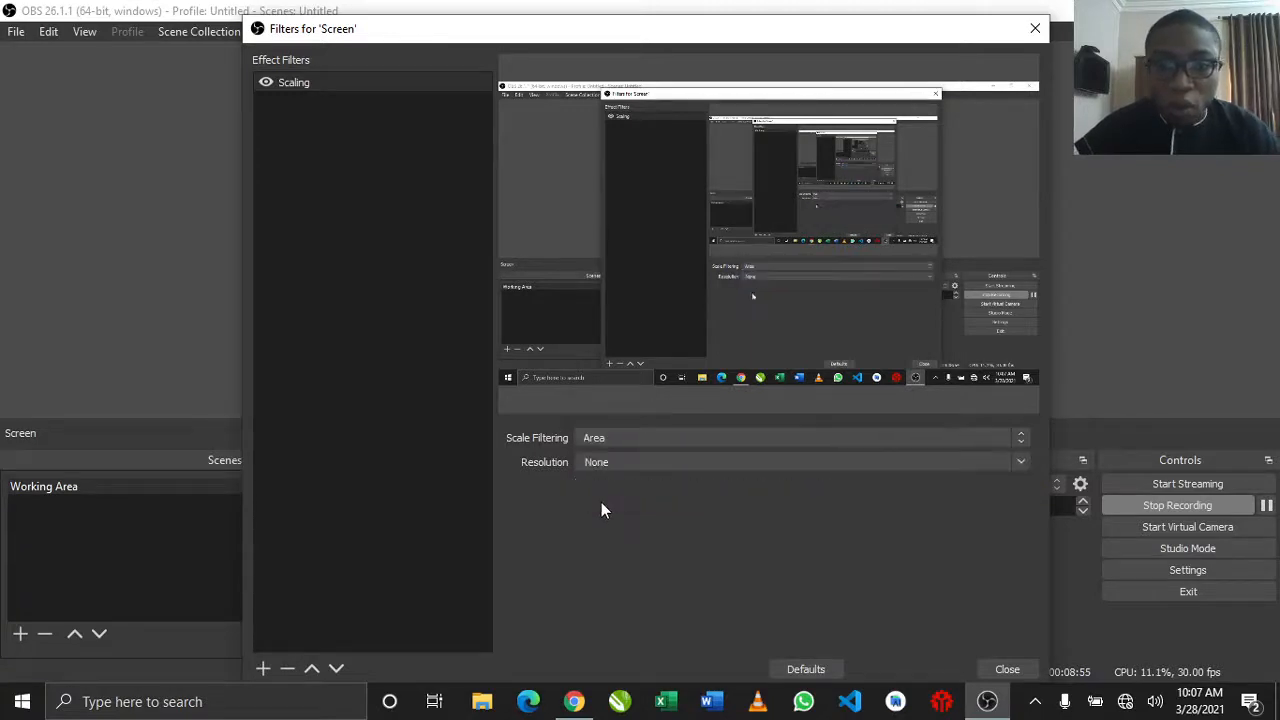
click(716, 439)
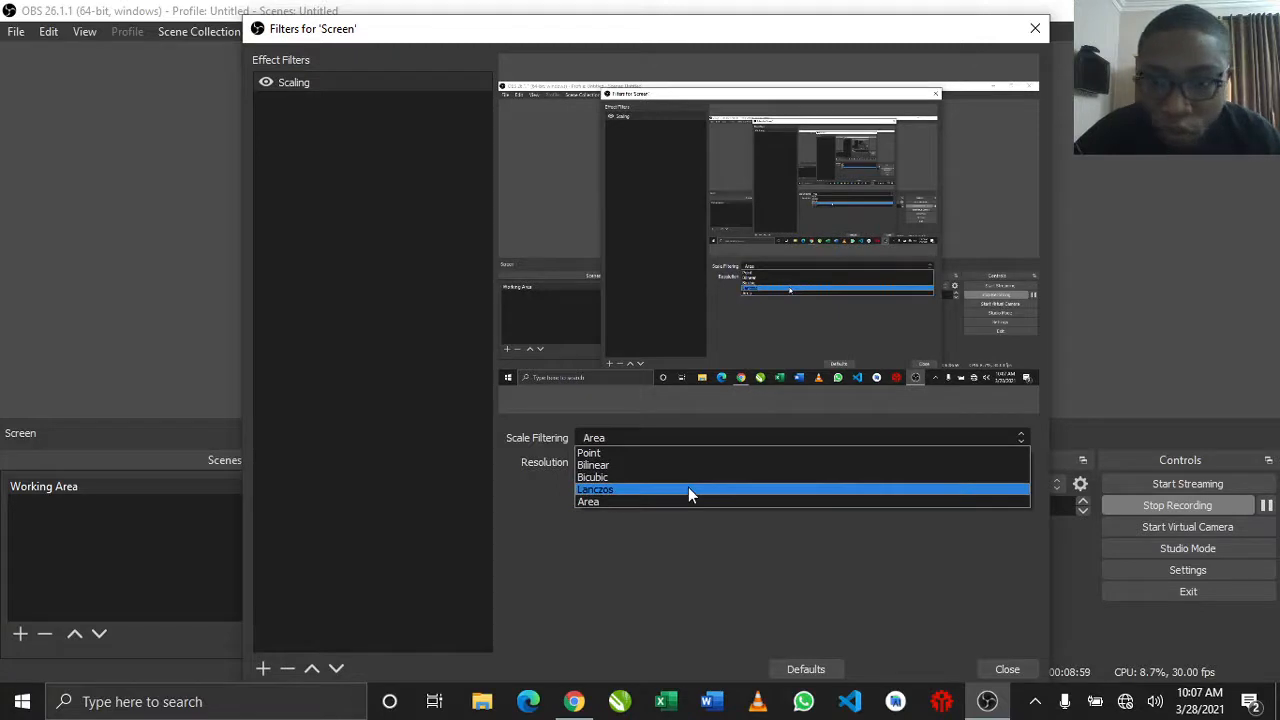
click(634, 455)
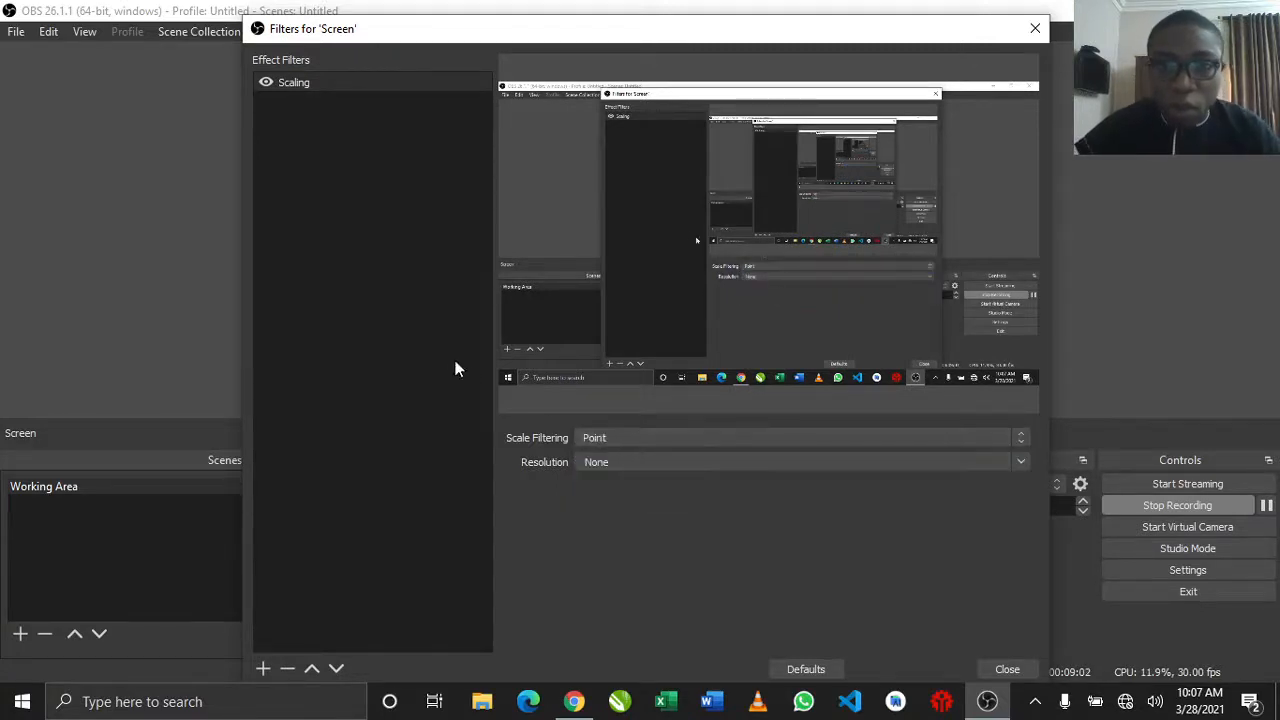
Step: Remove the Scaling filter from the Screen source and confirm the removal
click(286, 82)
right_click(286, 82)
click(354, 176)
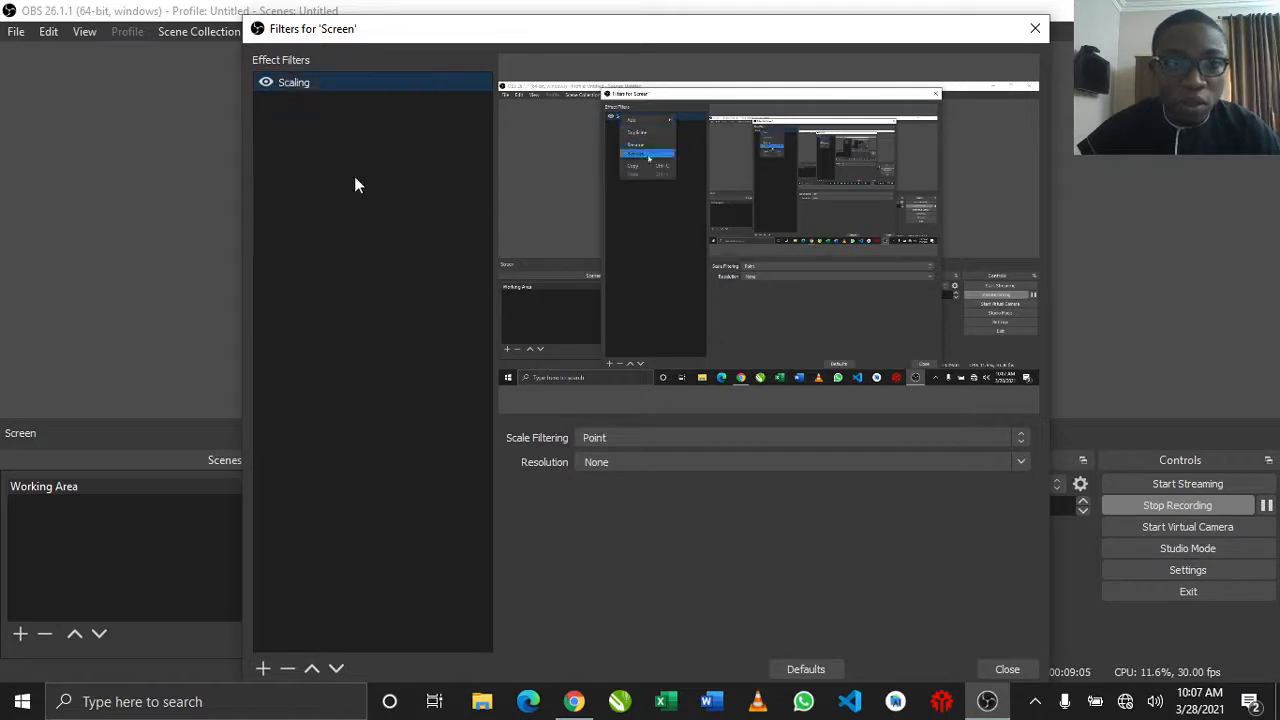
click(689, 384)
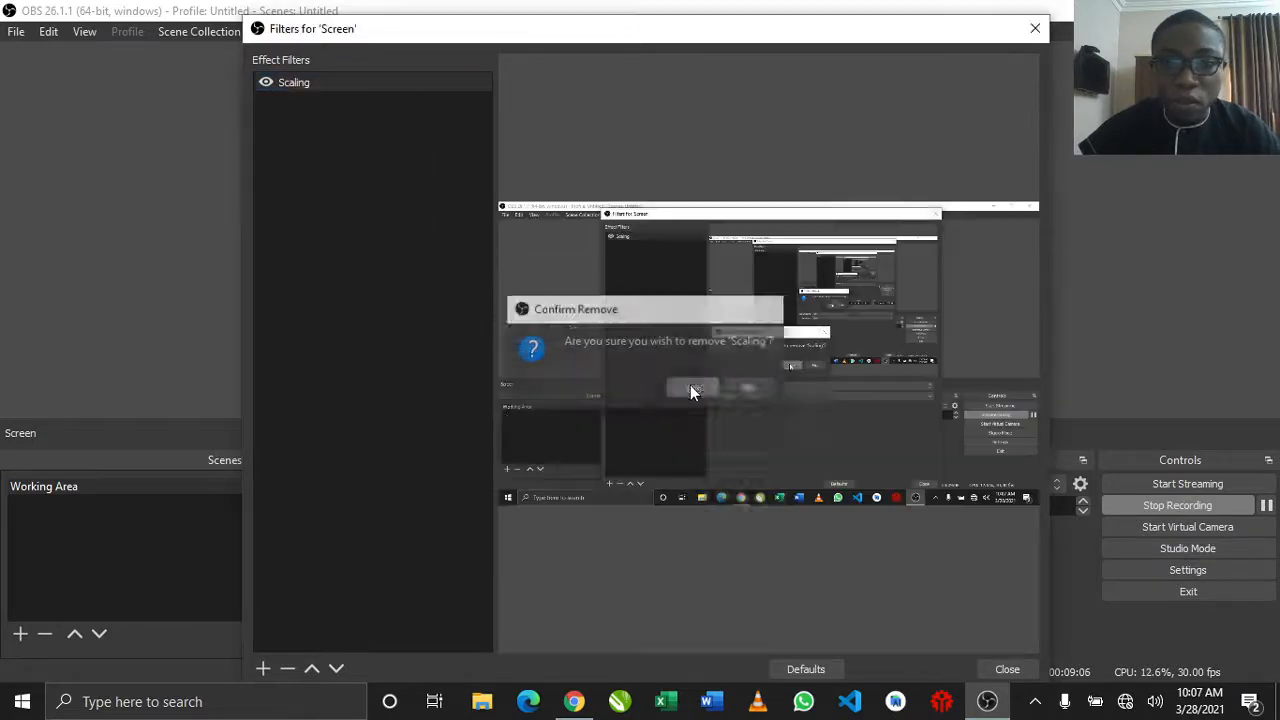
Step: Add a Crop/Pad effect filter named "Crop" to the Screen source and review the other available filter types
click(264, 668)
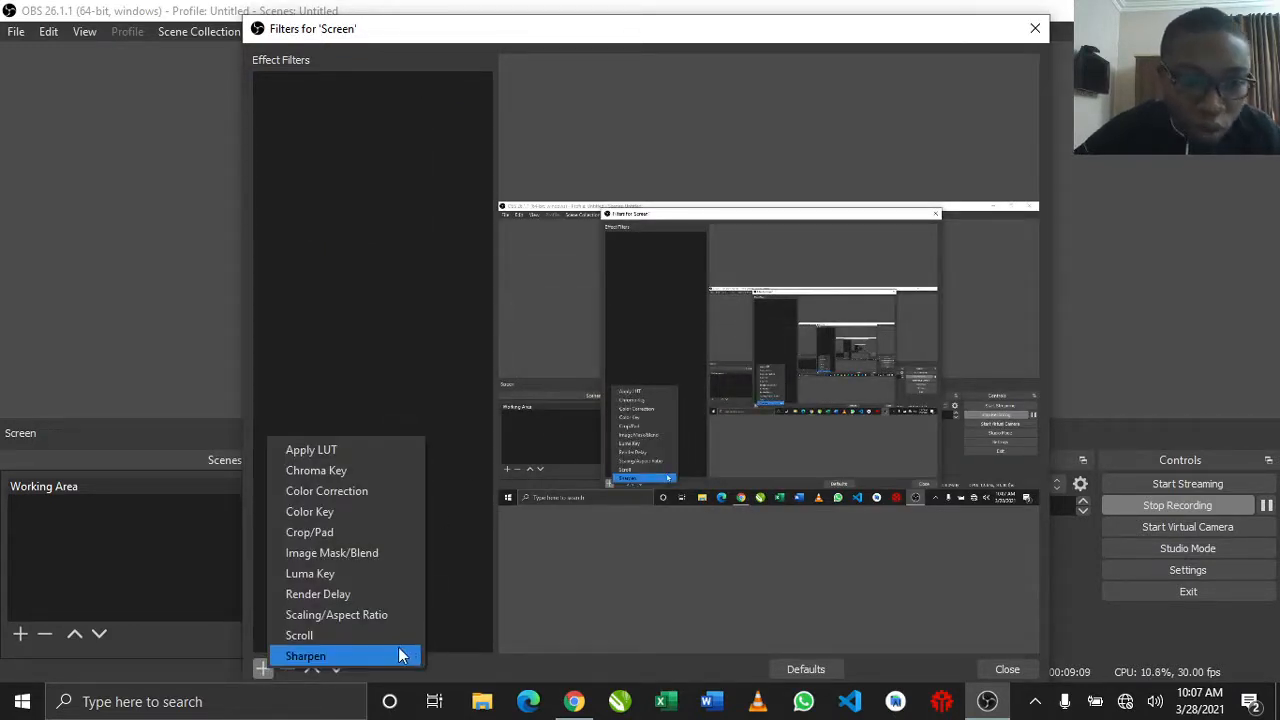
click(369, 532)
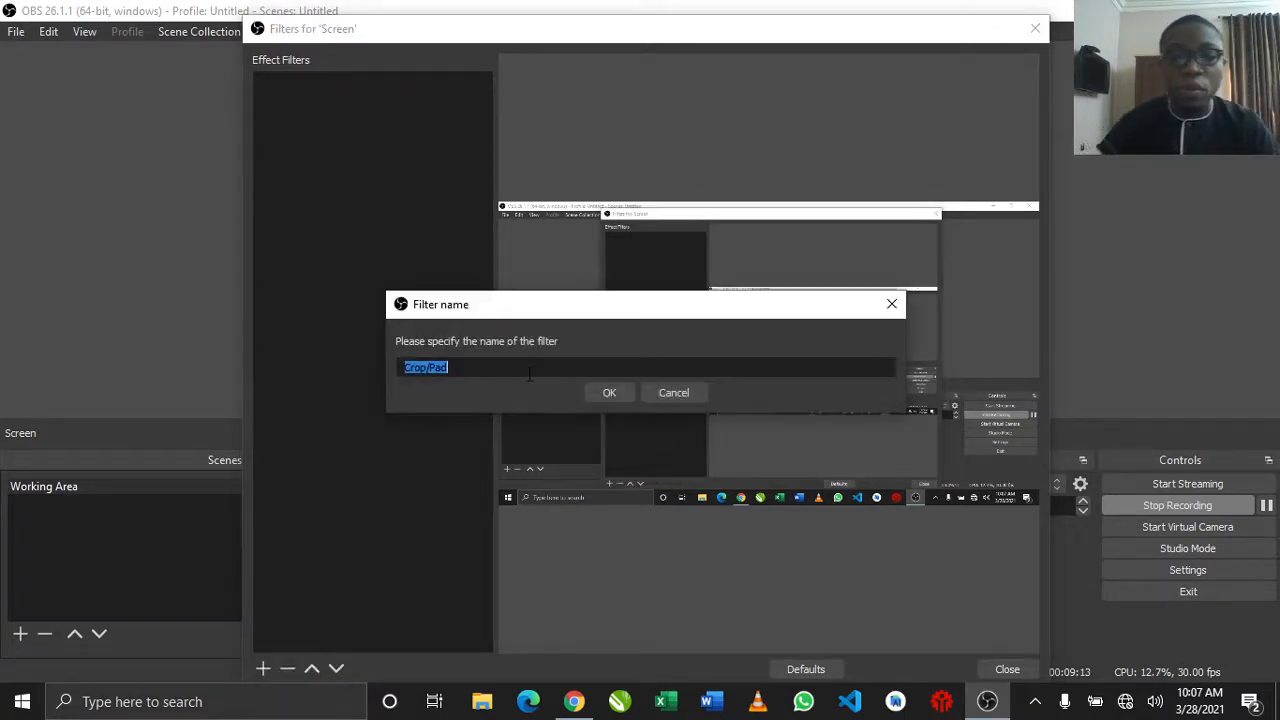
text(Cr)
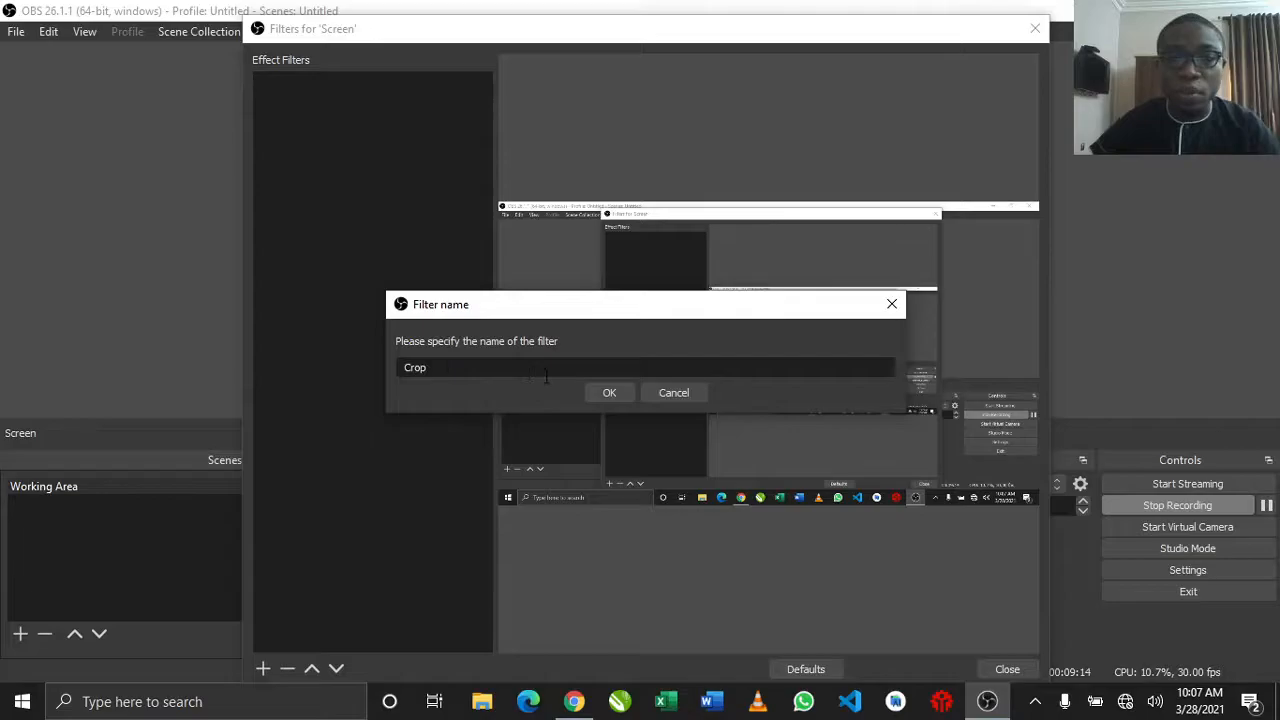
click(613, 396)
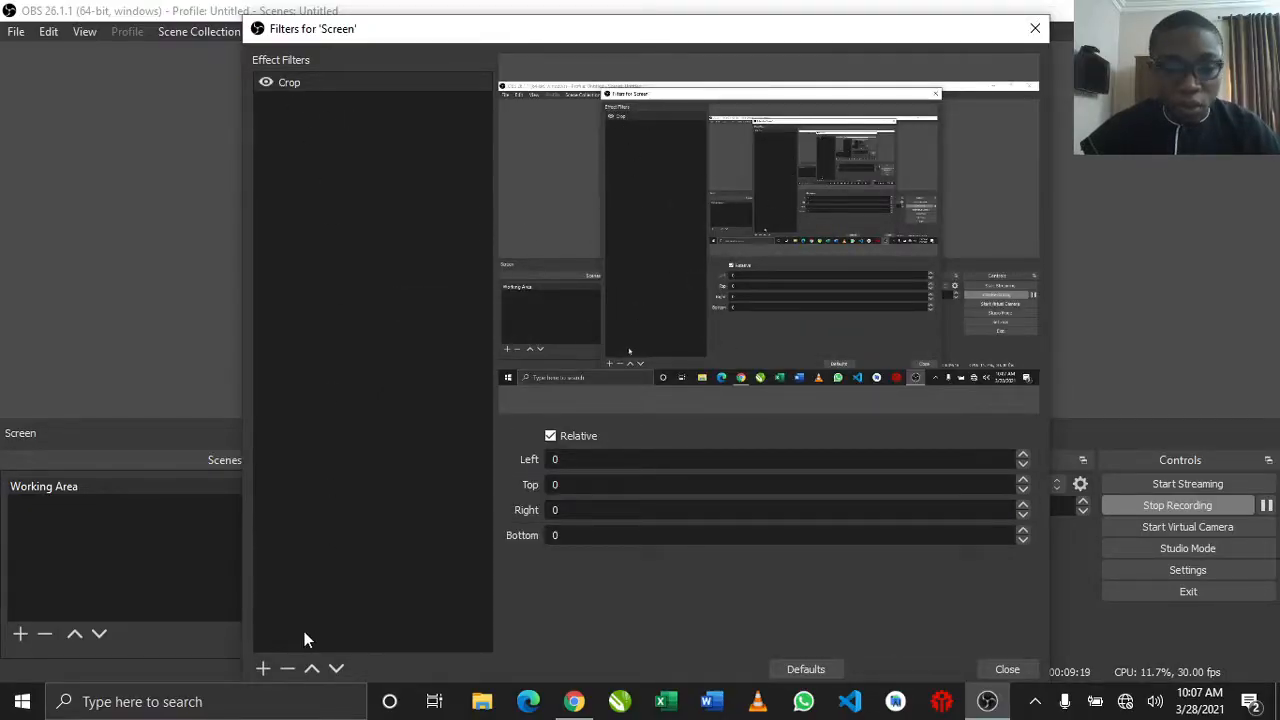
click(263, 667)
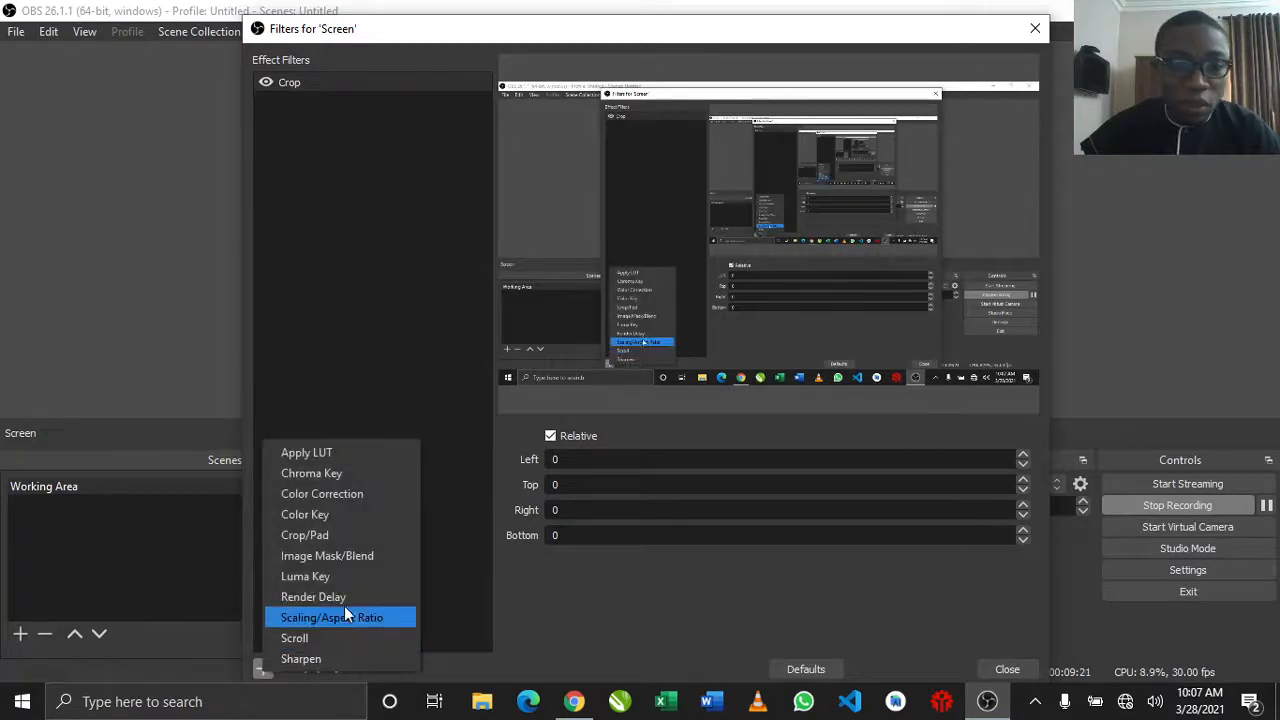
click(505, 612)
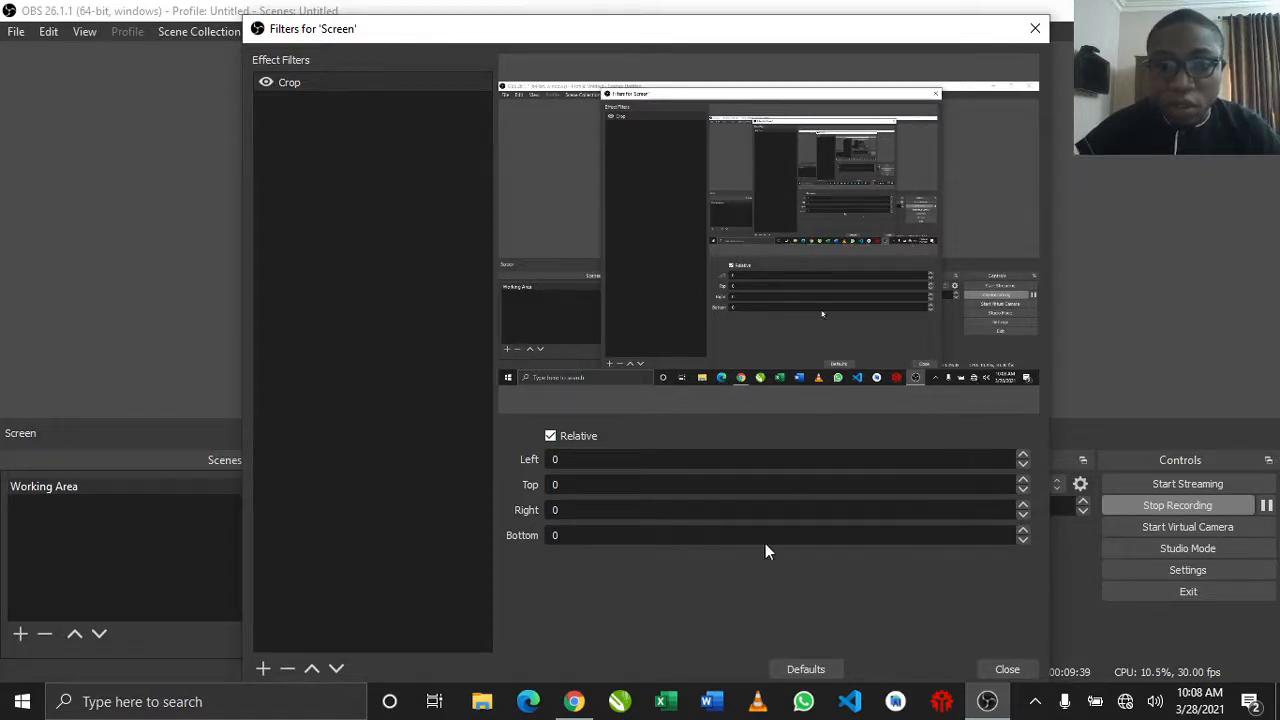
Step: Set the Crop filter's bottom value to 39, left to 50 and right to 100
click(1022, 531)
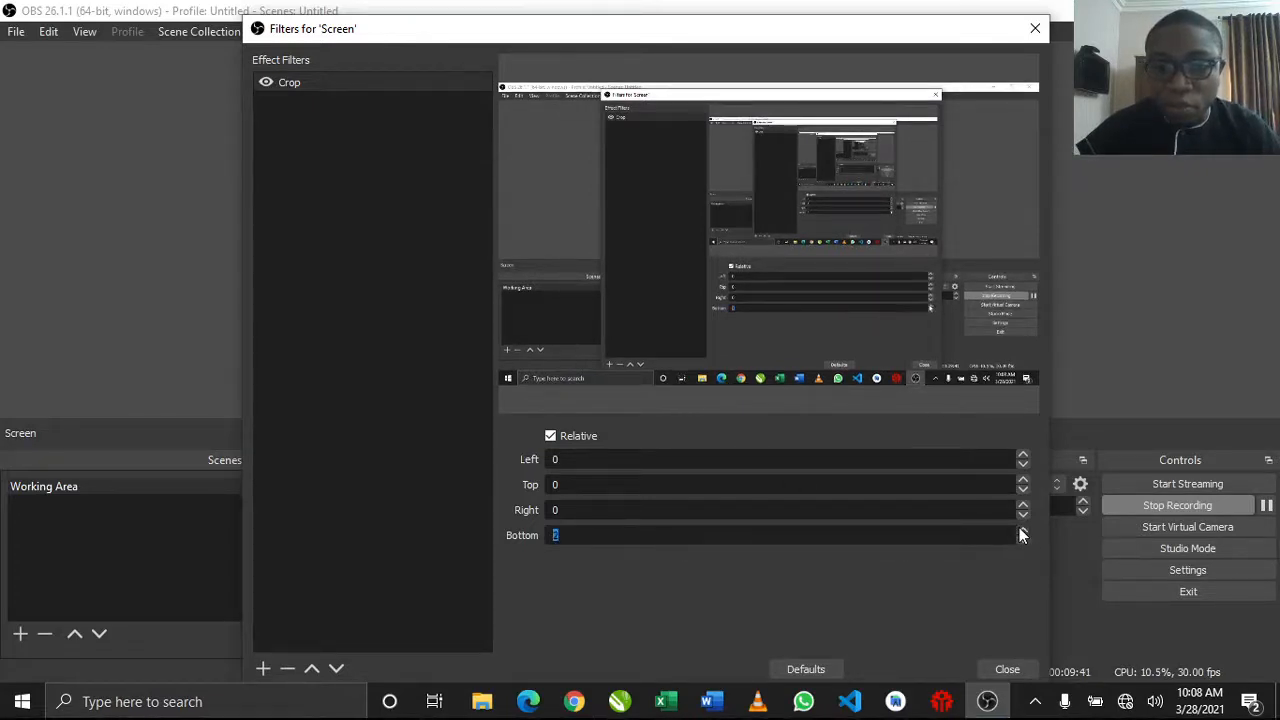
click(1022, 531)
drag(1022, 531, 1022, 531)
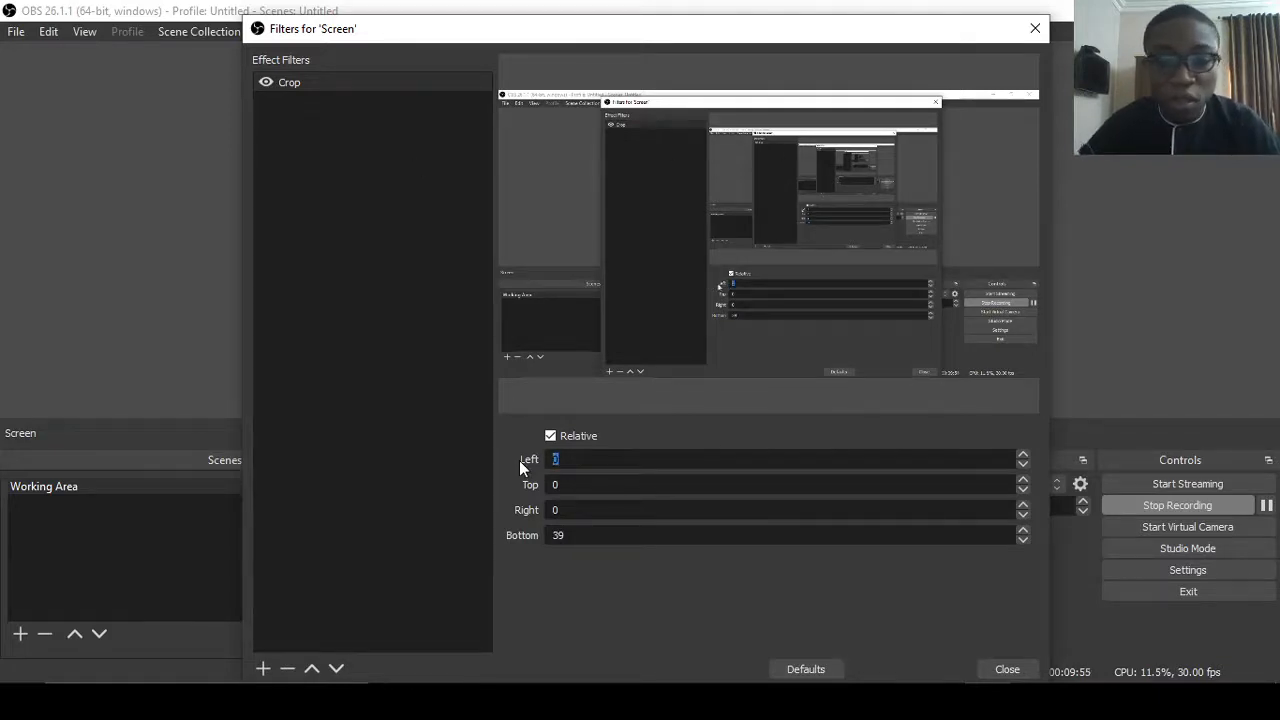
text(50)
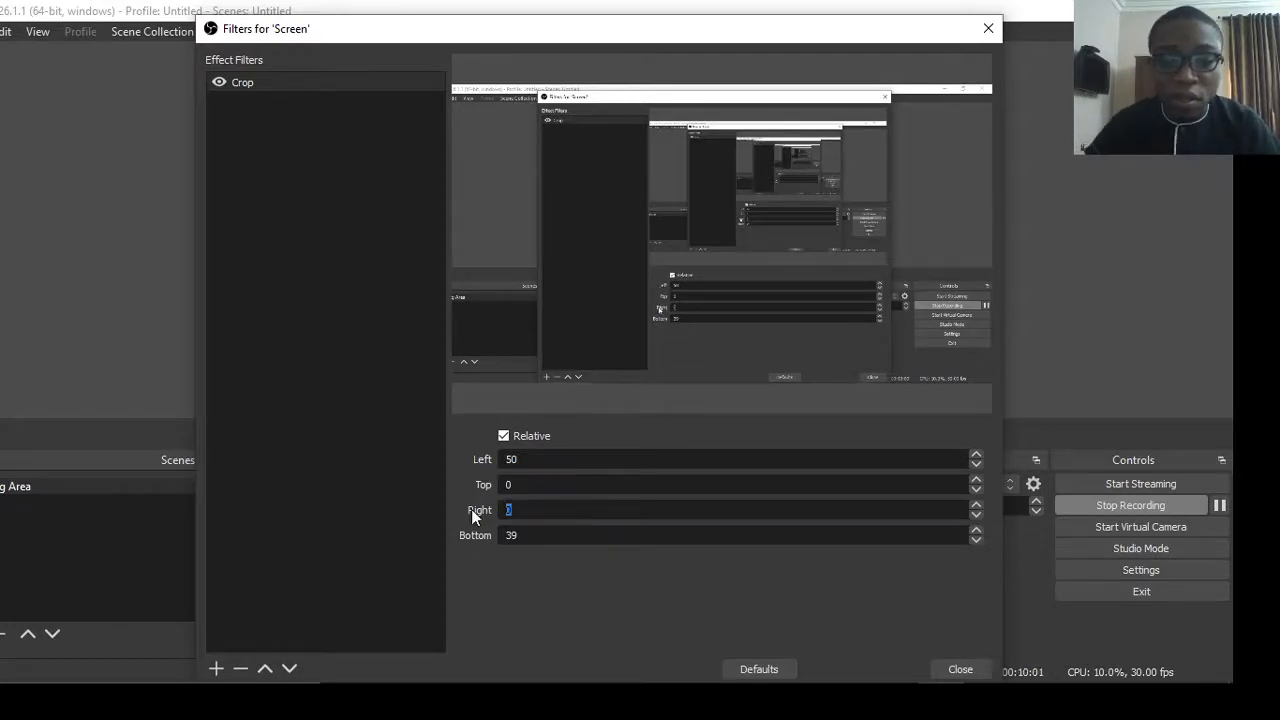
text(100)
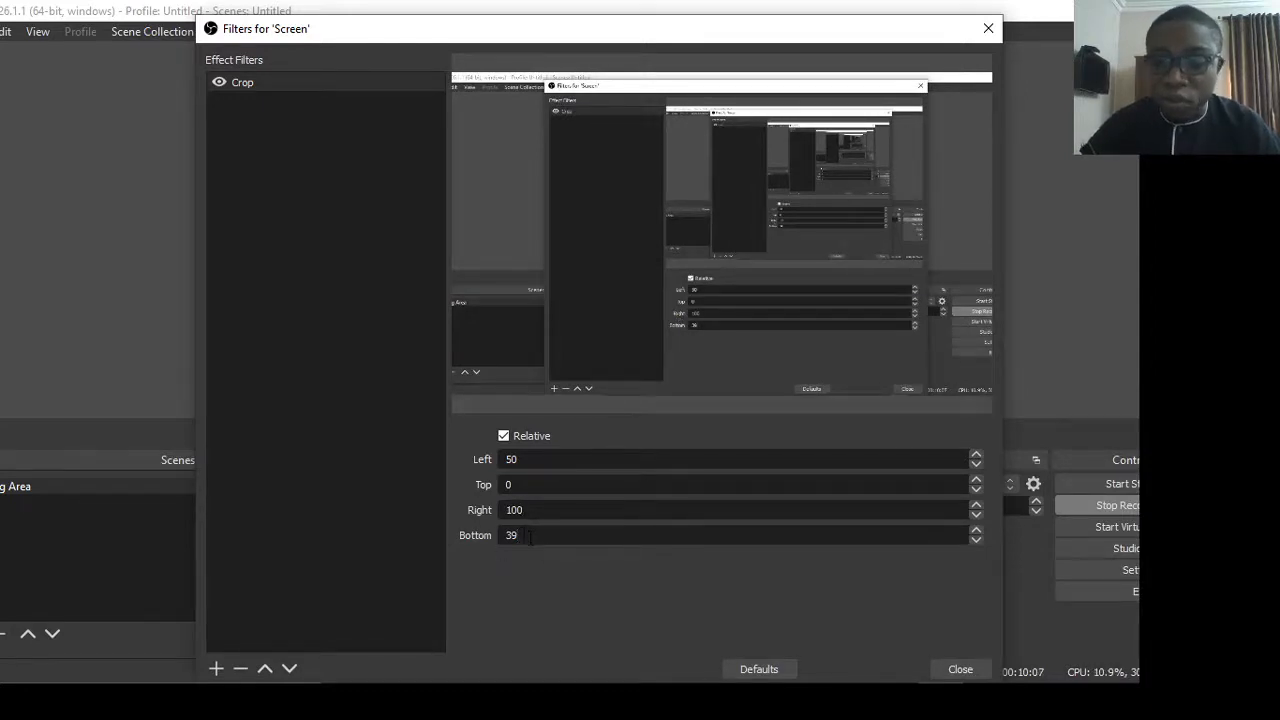
Step: Set the Crop filter's bottom value to 40 and close the Screen source's filters
click(530, 537)
key(BackSpace)
key(BackSpace)
text(50)
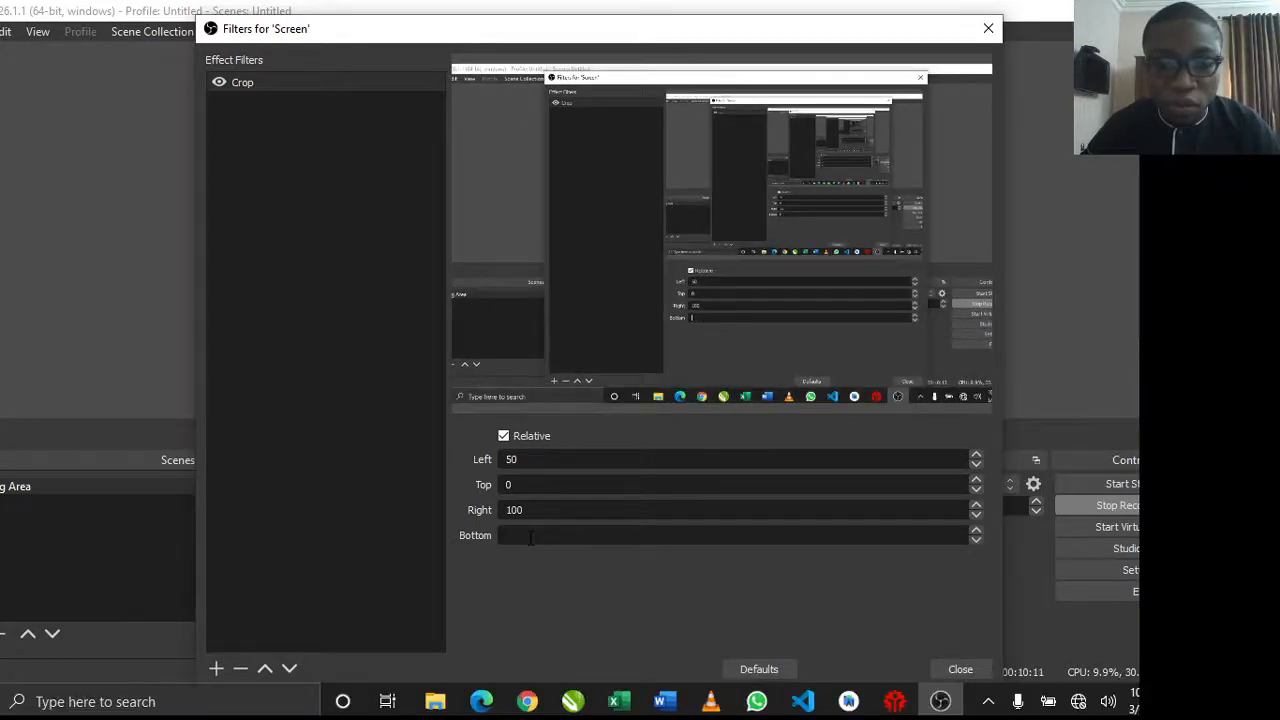
text(40)
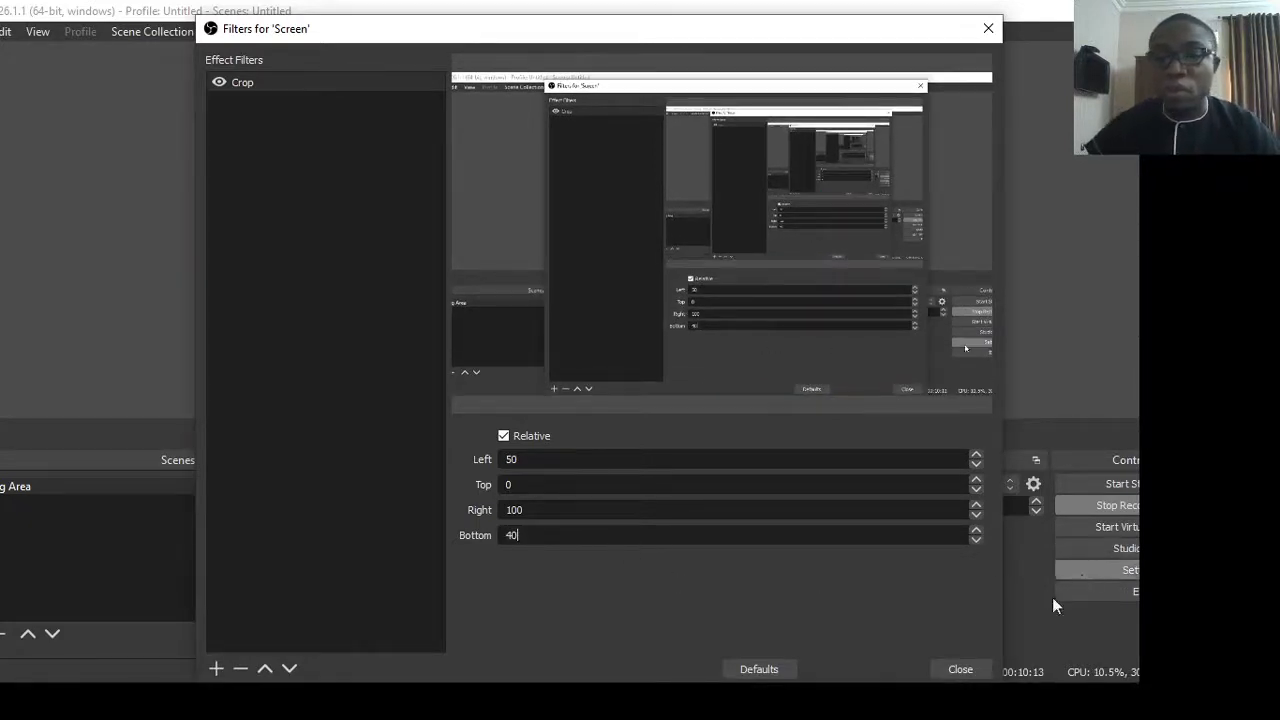
click(960, 667)
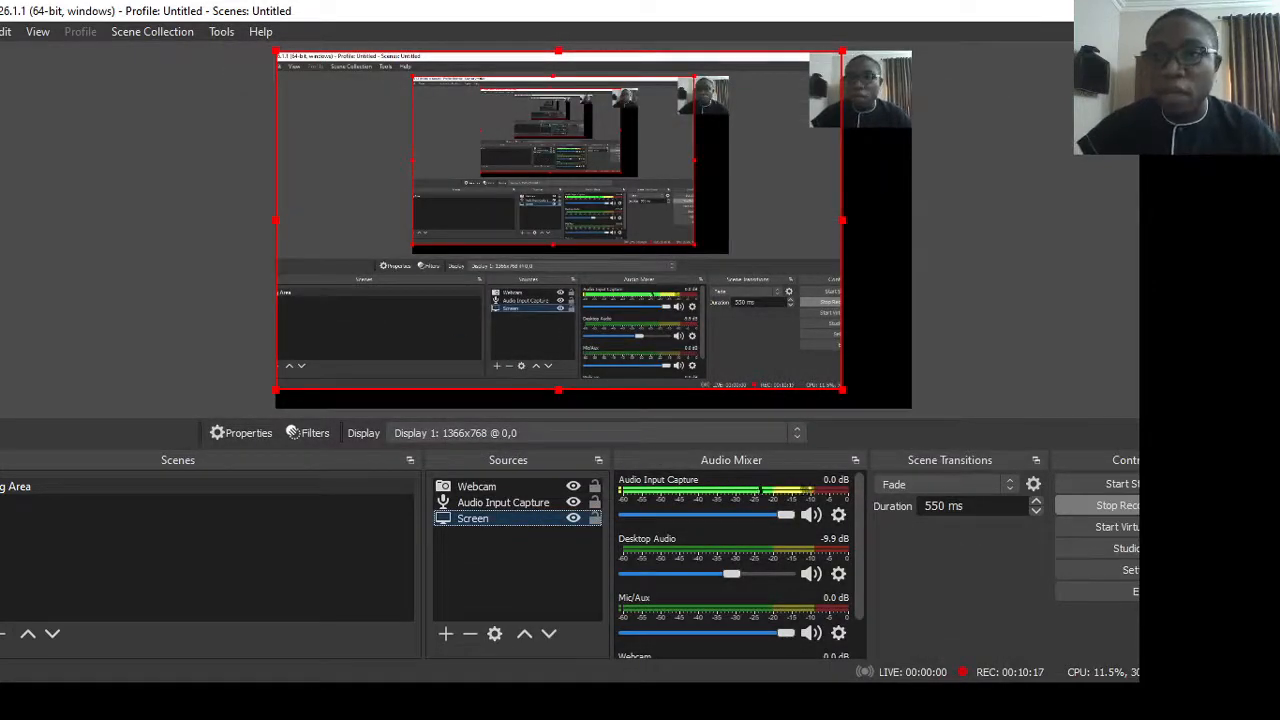
Step: Check the cropped capture against the bare desktop, and inspect the Screen and Webcam sources on the canvas
click(1129, 11)
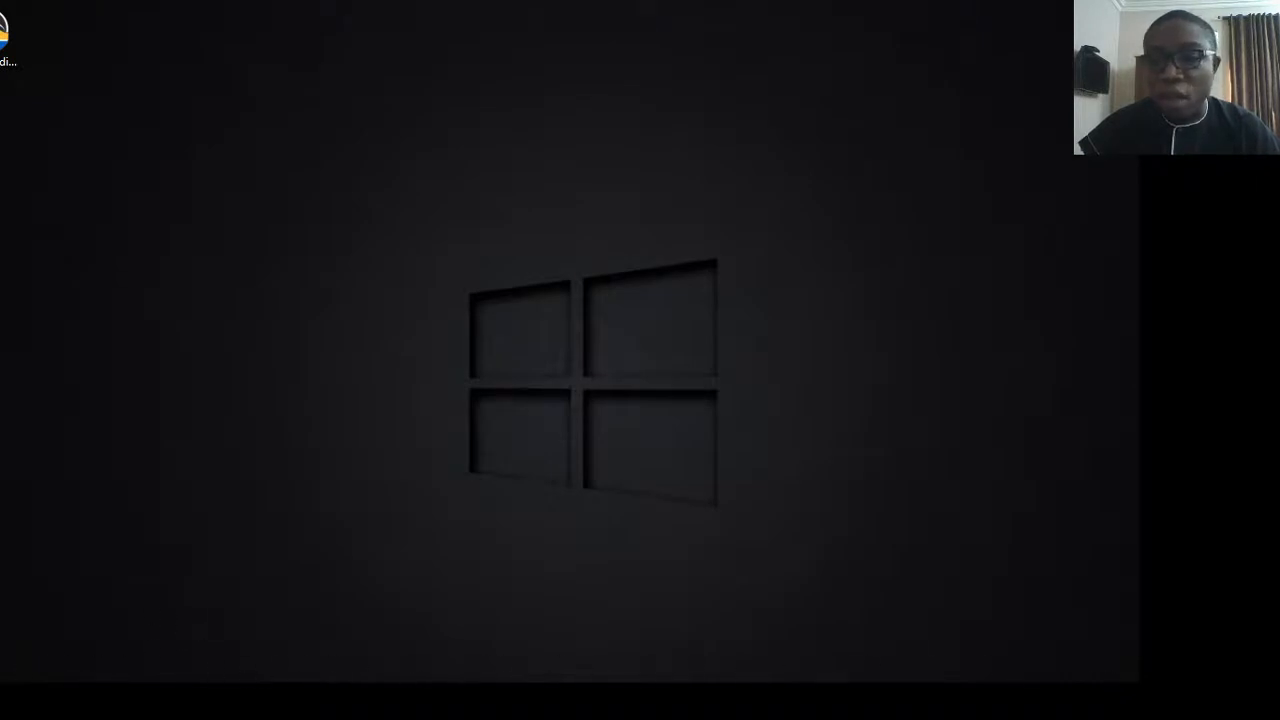
click(873, 698)
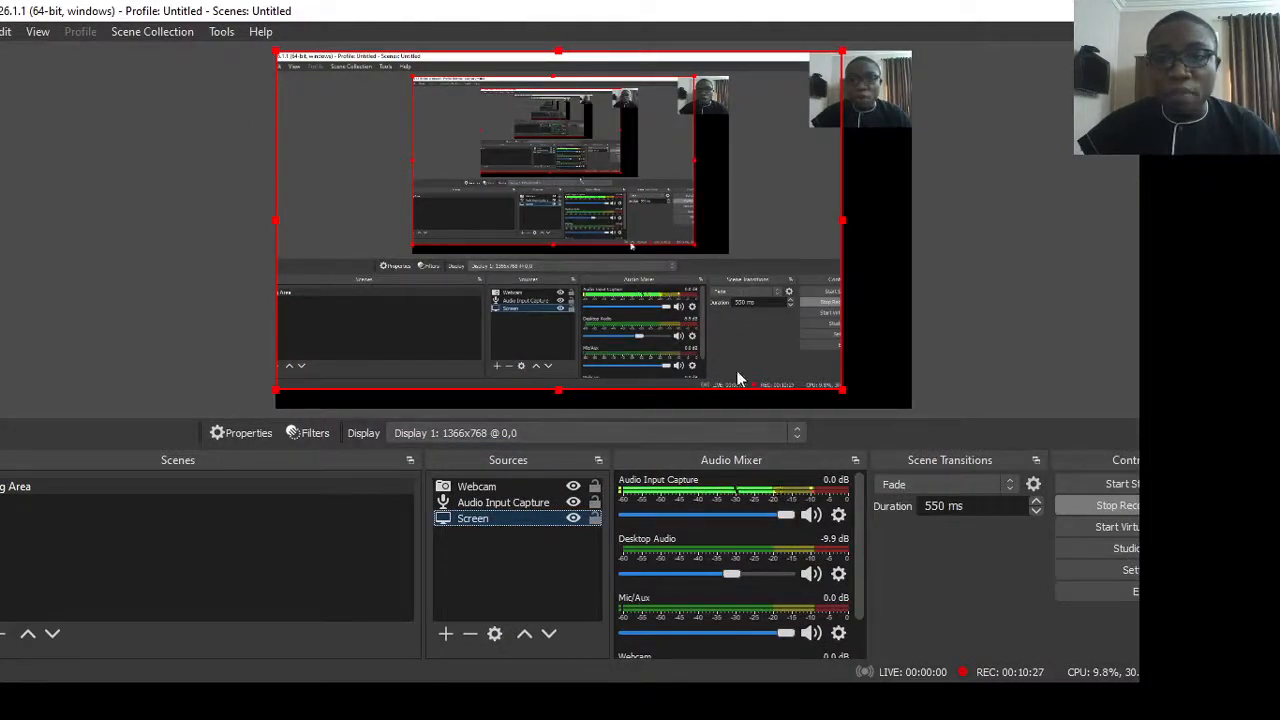
click(985, 371)
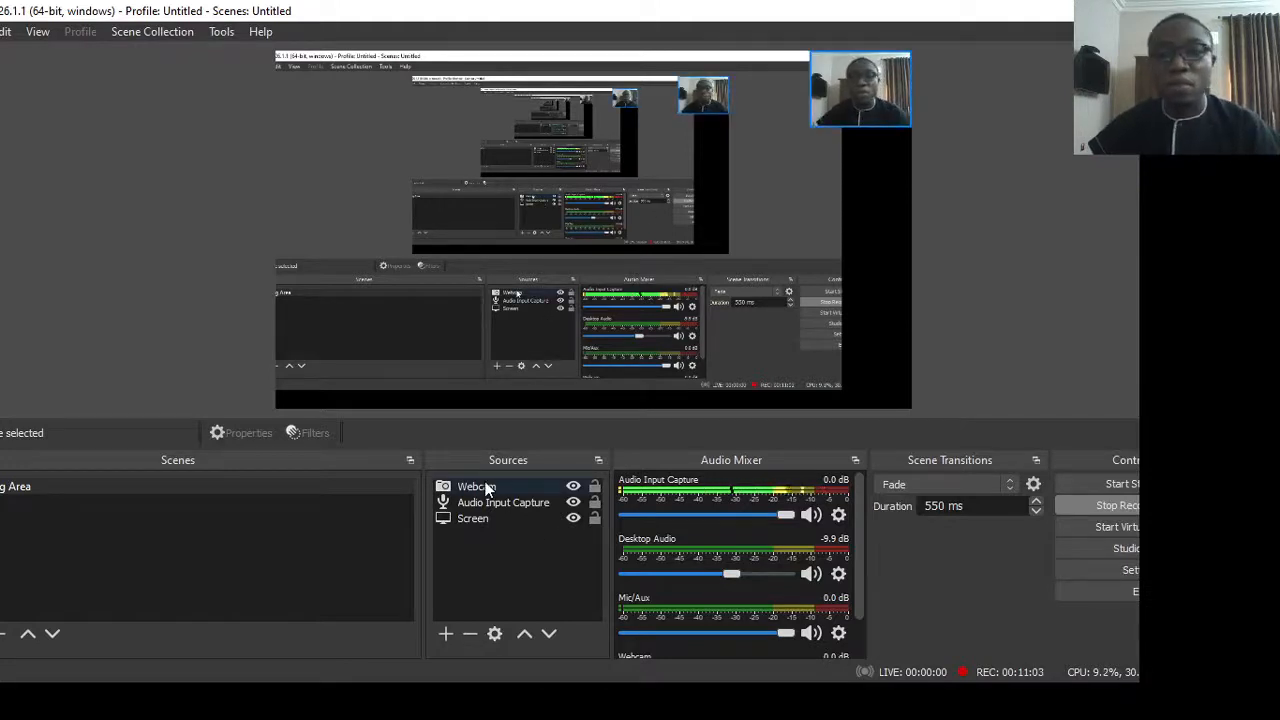
click(801, 248)
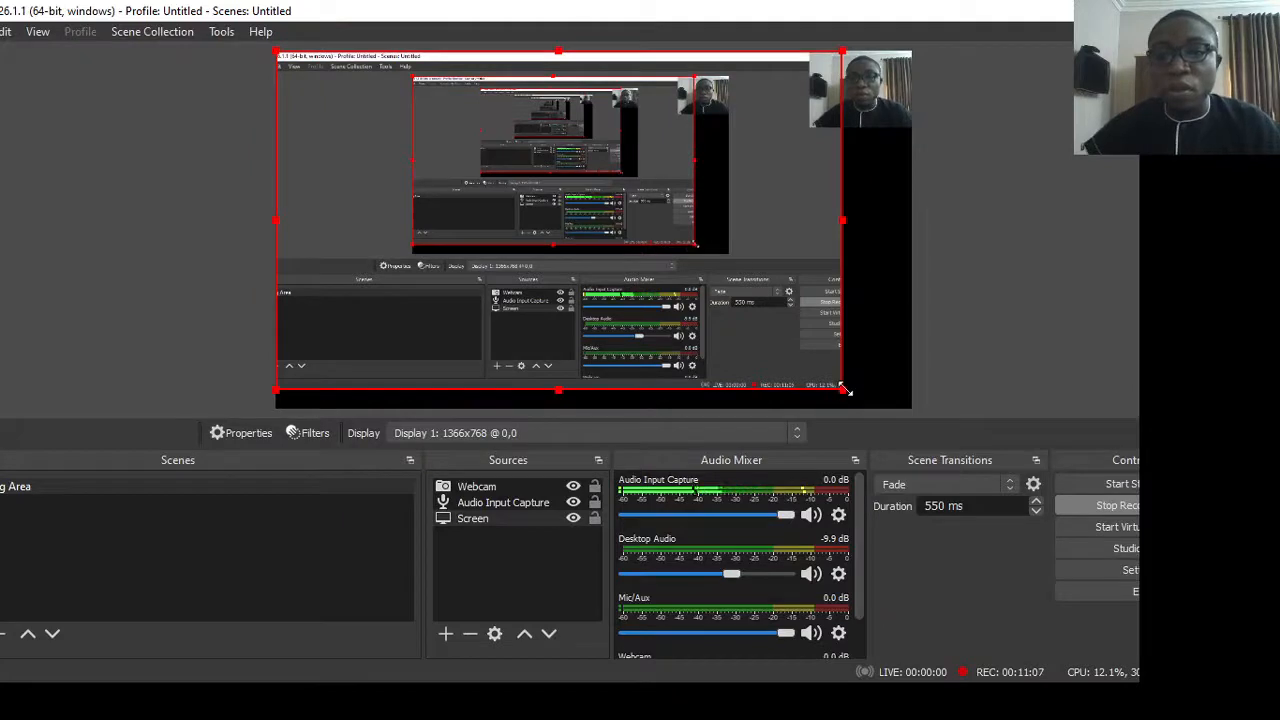
click(861, 110)
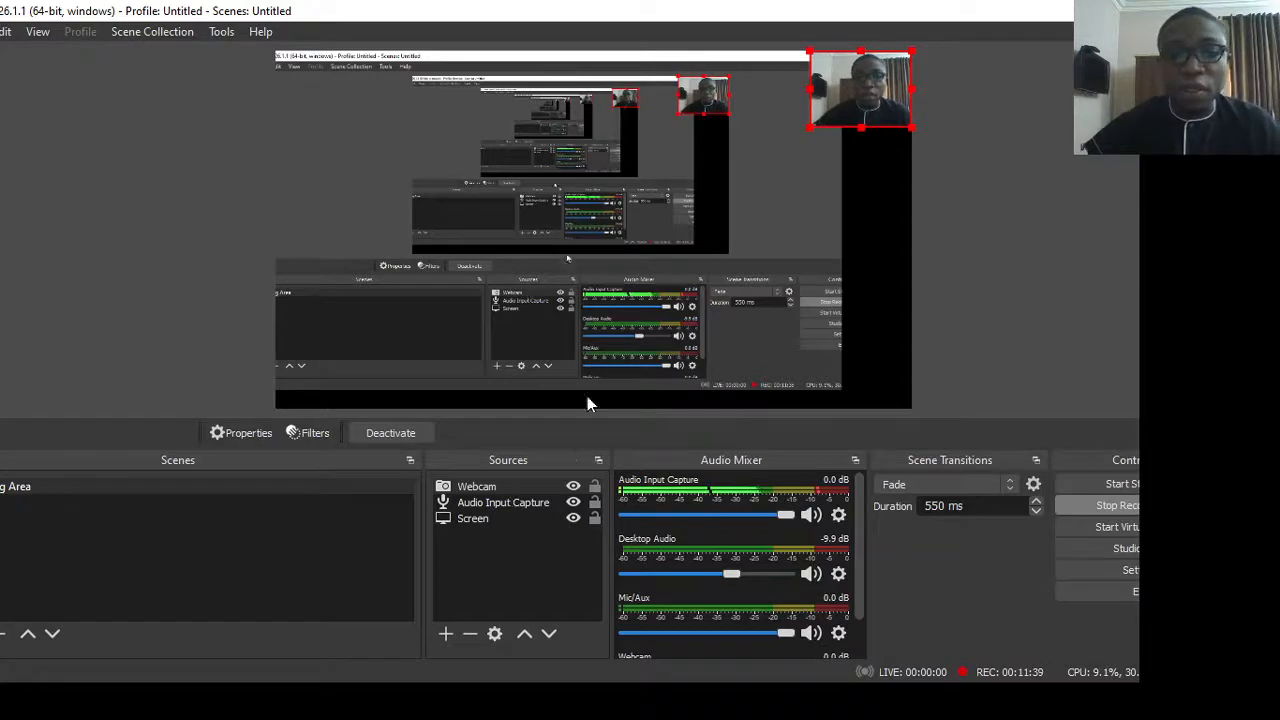
Step: Remove the Crop filter from the Screen source, confirm the removal and close the source's filters
click(480, 522)
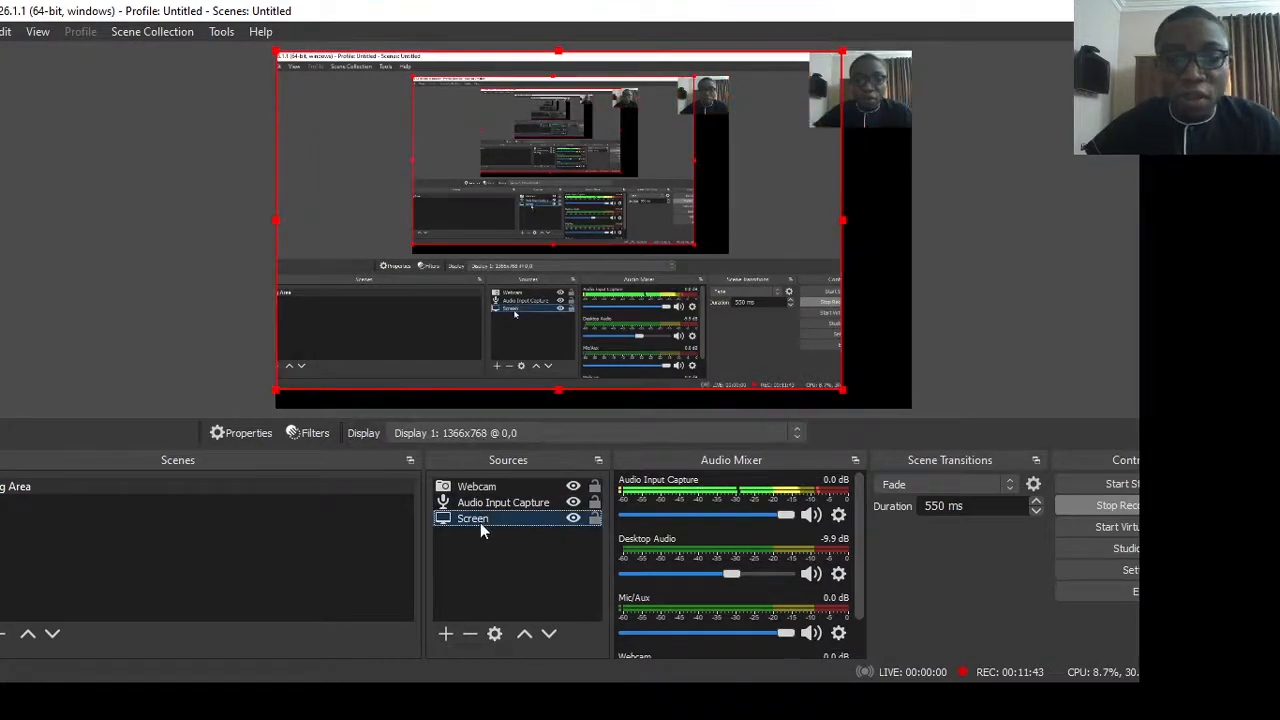
right_click(480, 522)
click(532, 488)
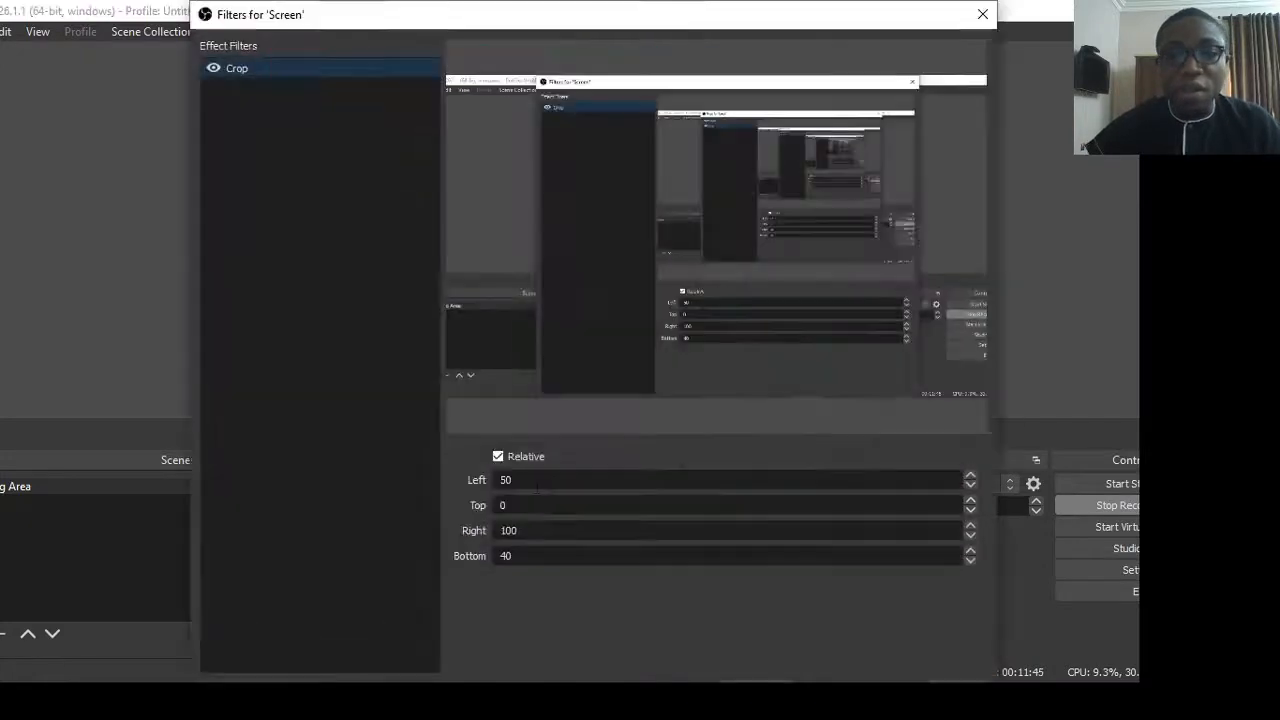
right_click(226, 69)
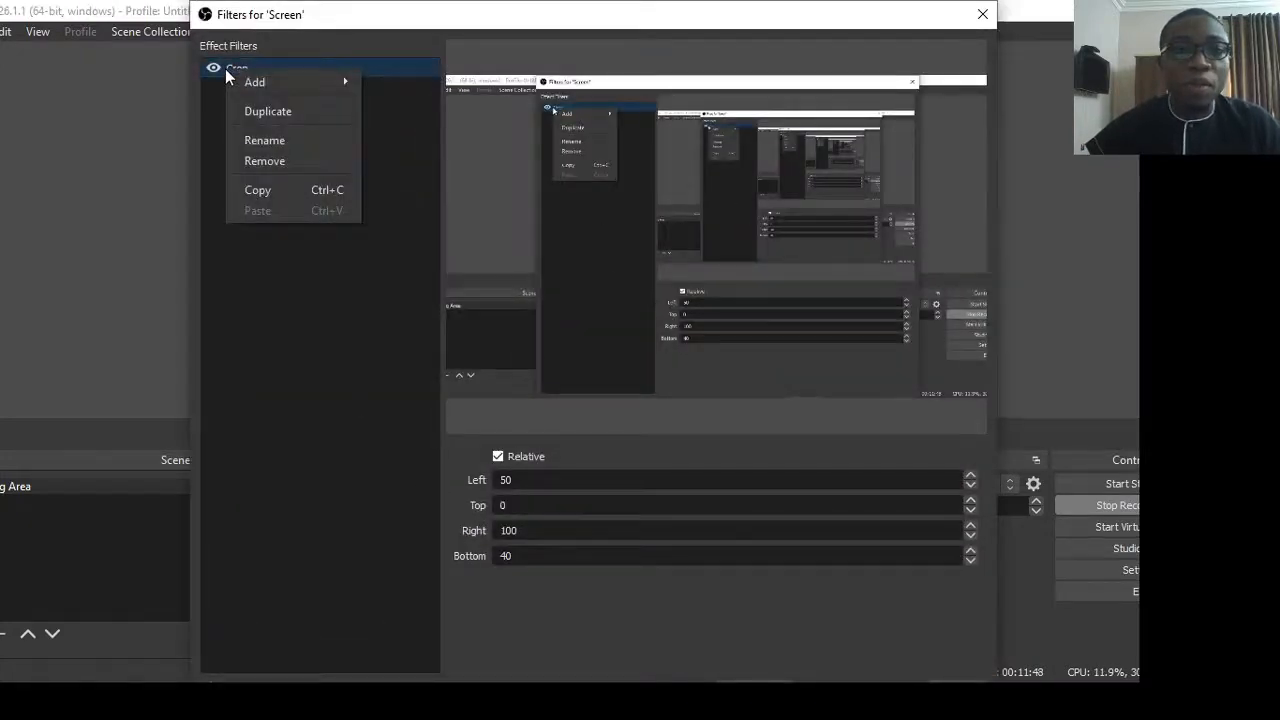
click(266, 168)
click(632, 392)
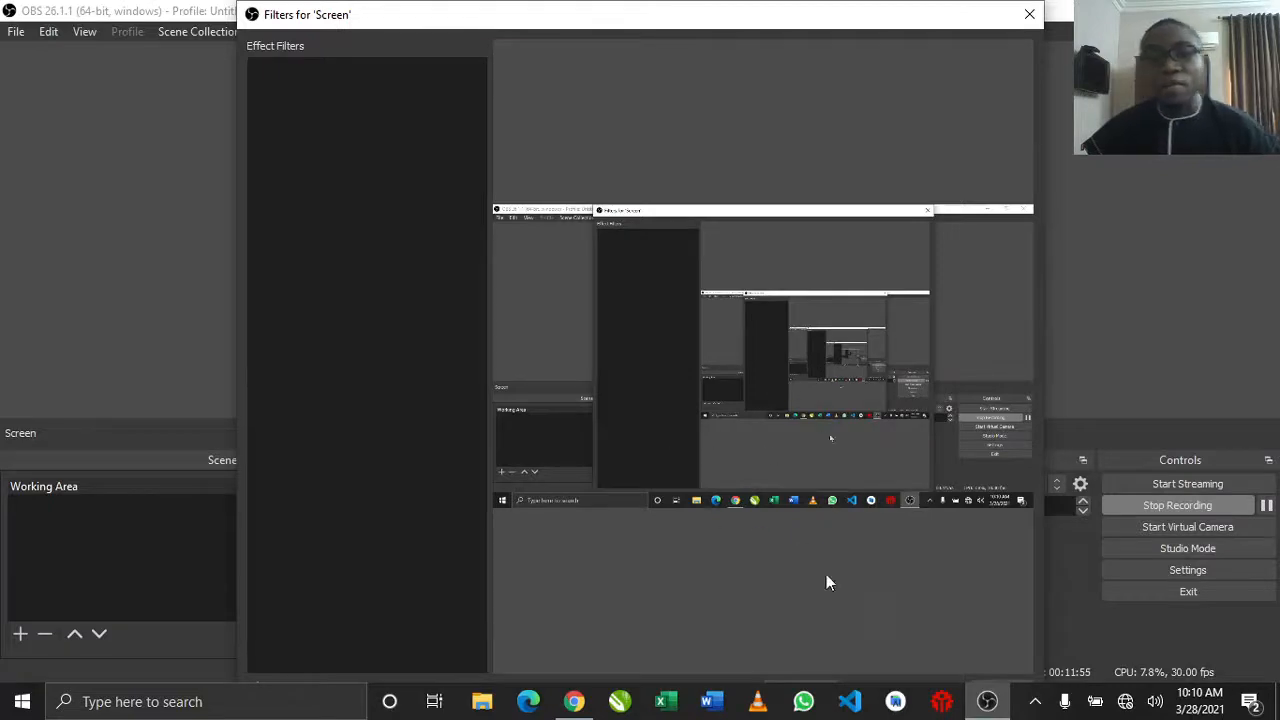
drag(905, 5, 857, 29)
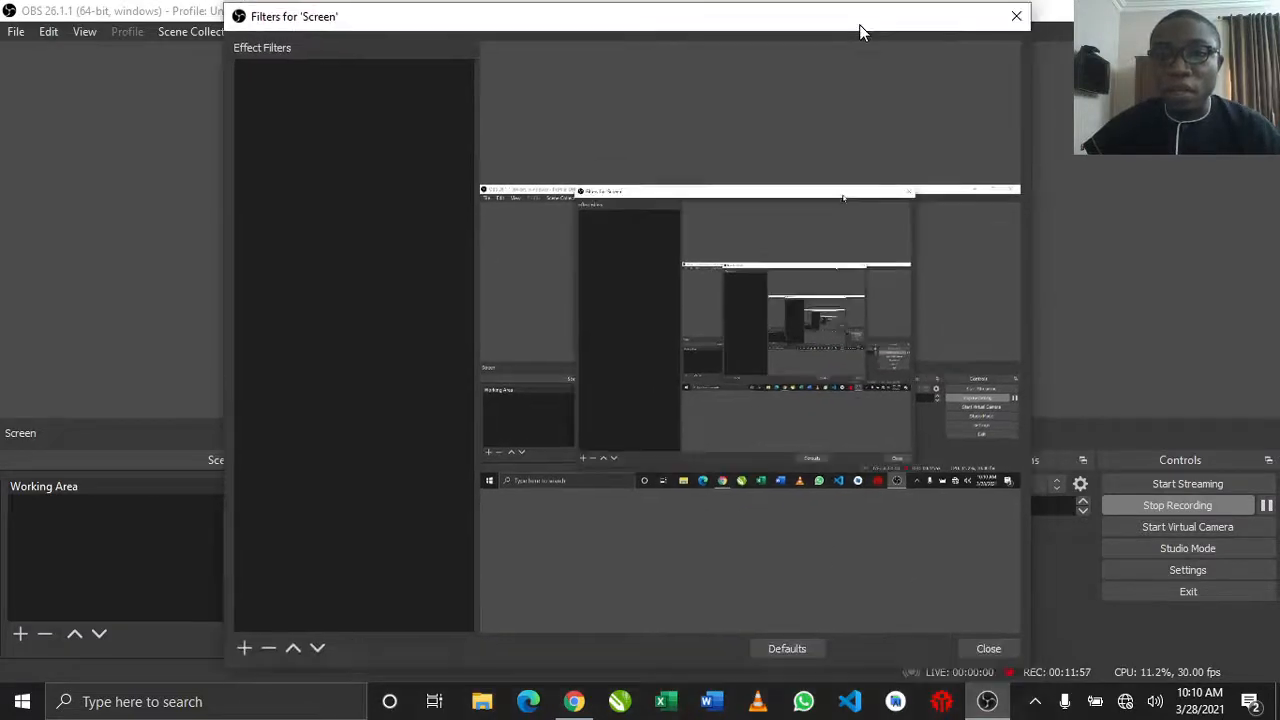
click(990, 646)
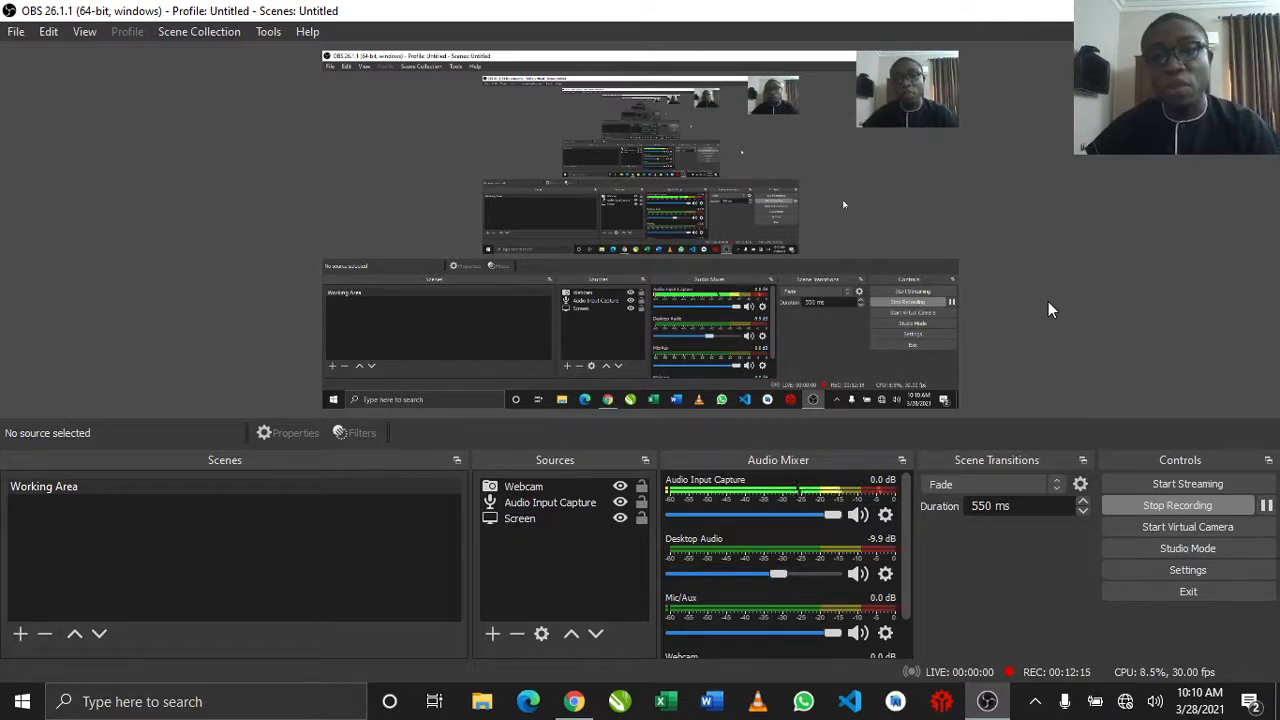
Step: Resize the webcam overlay in the canvas's upper-right corner to about a fifth of the canvas width
click(867, 126)
drag(867, 126, 559, 352)
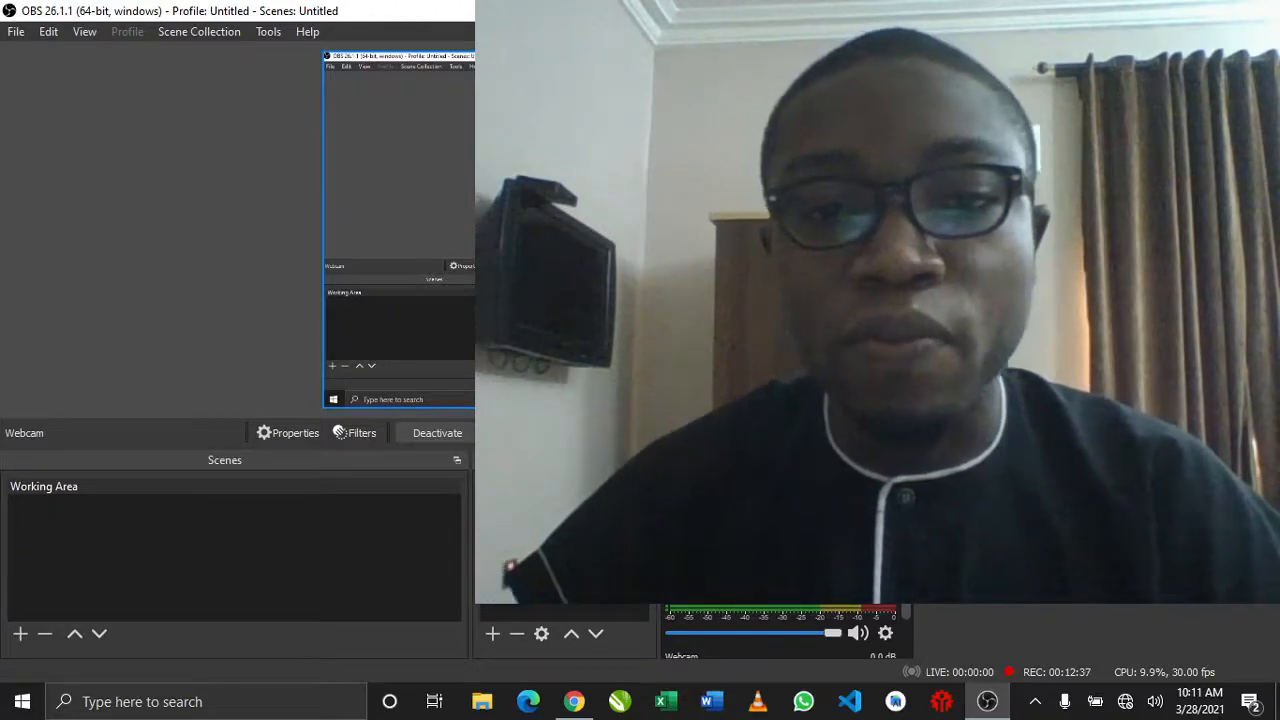
drag(558, 349, 843, 152)
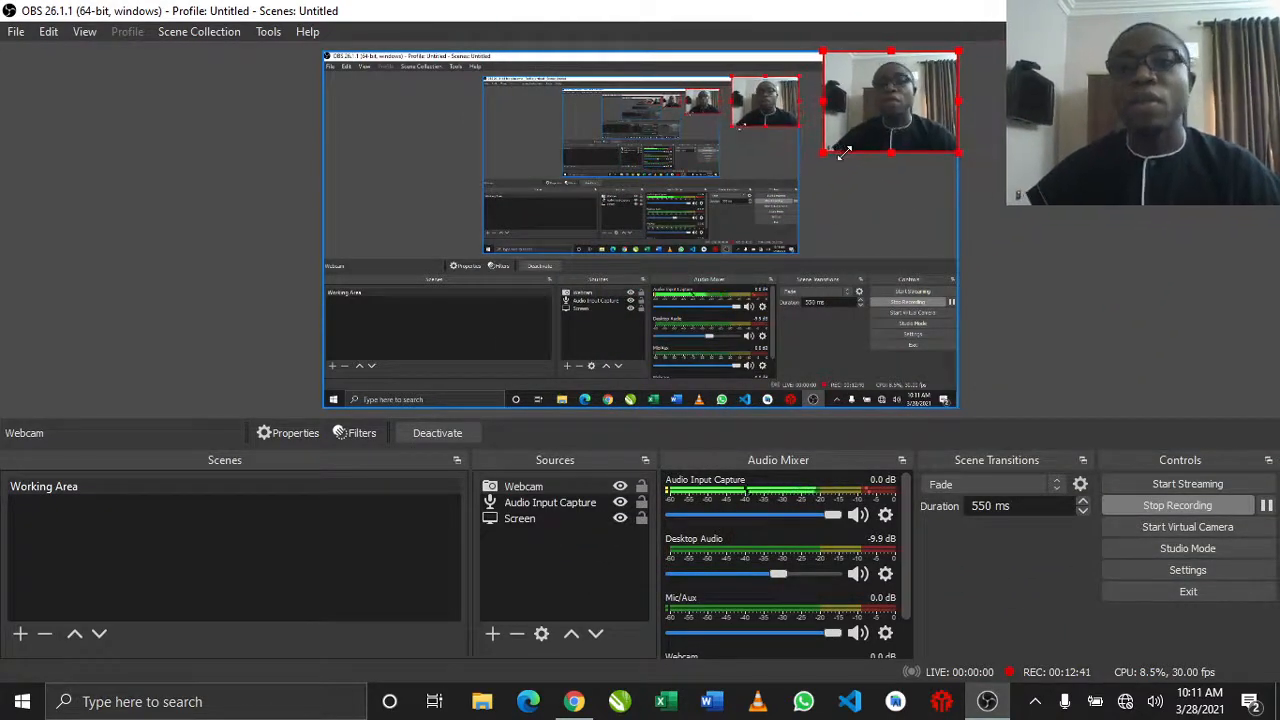